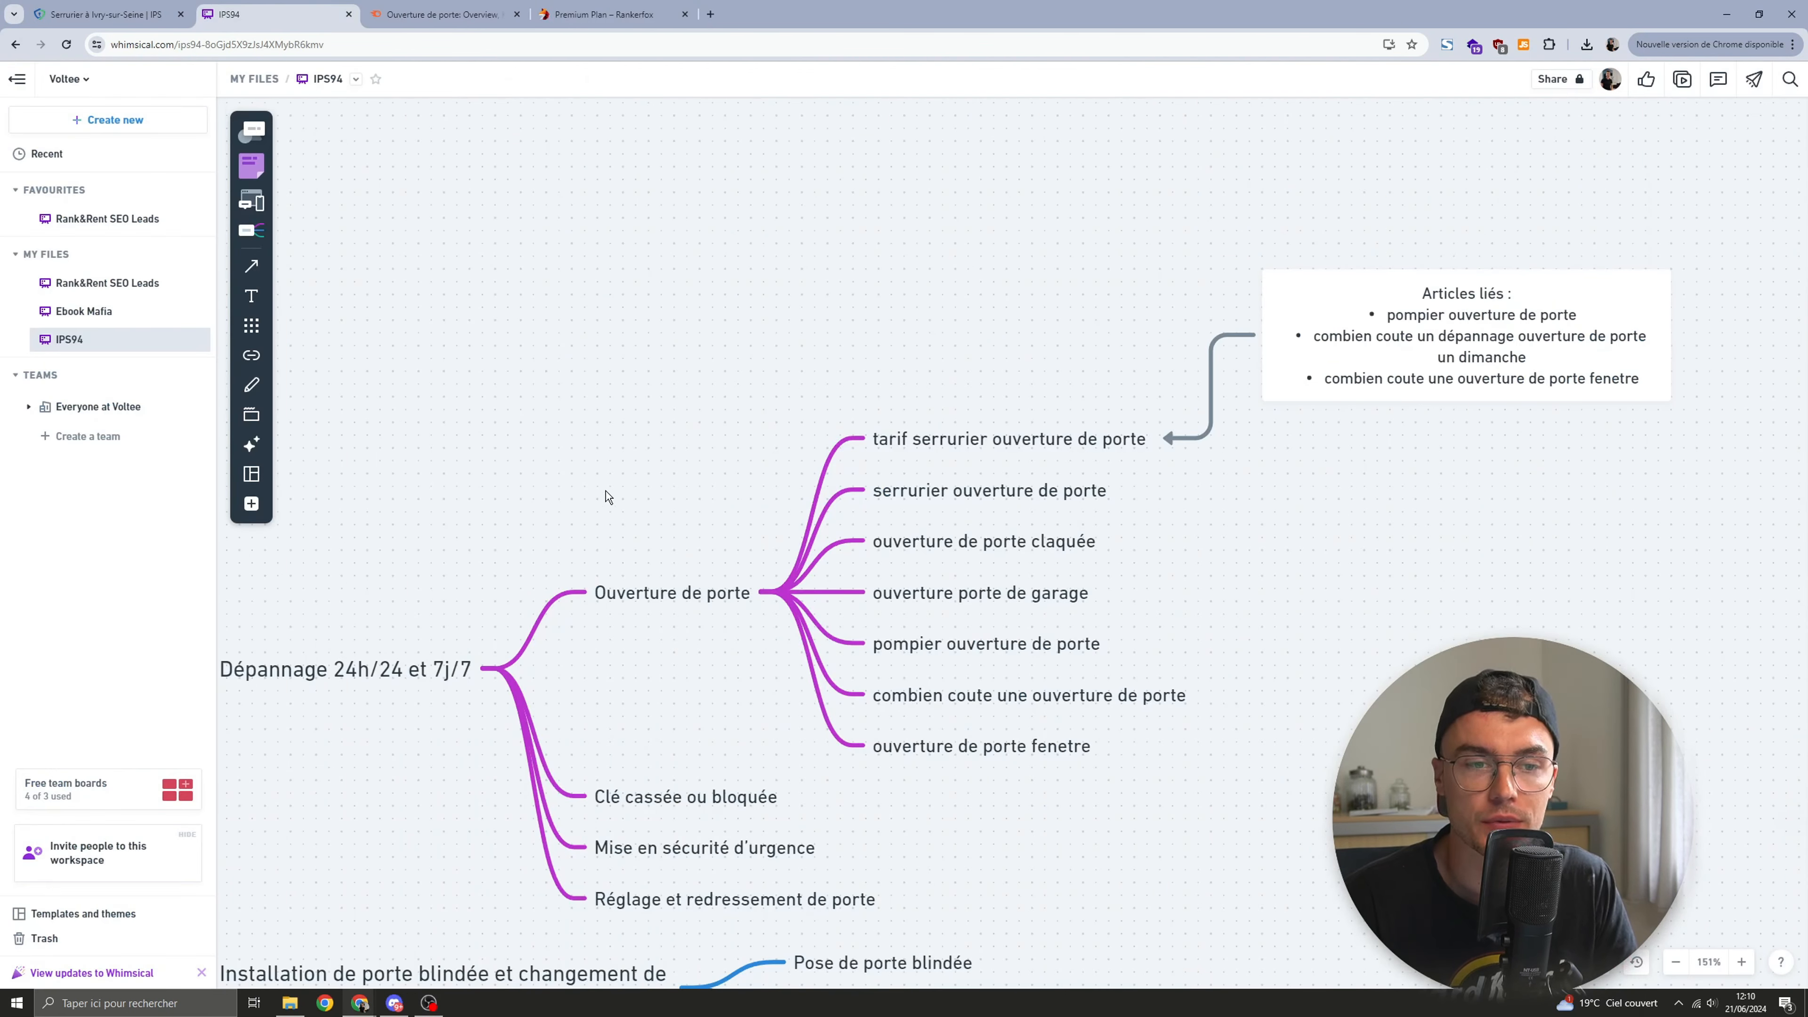
Step: Examine the "Ouverture de porte" branch, its keyword nodes and the linked "Articles liés" note in the mind map
left_click(697, 597)
left_click_drag(867, 396, 1100, 760)
left_click_drag(1286, 234, 1625, 458)
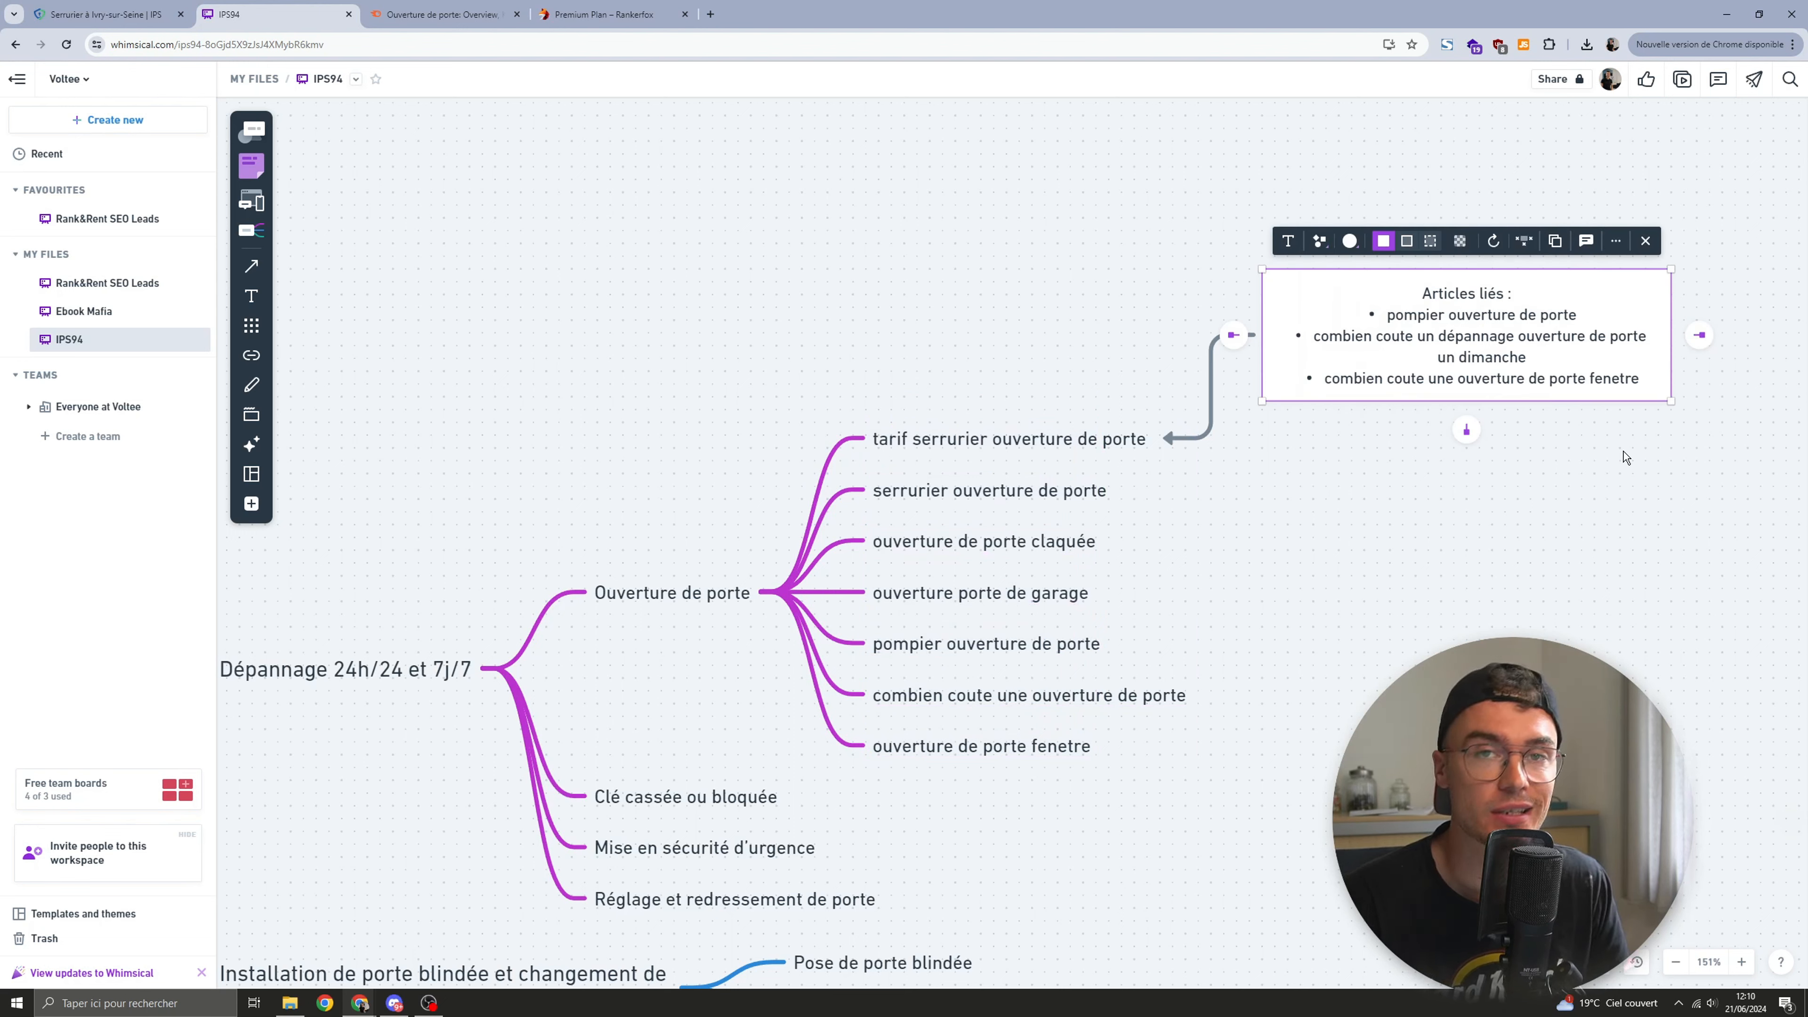
left_click(673, 589)
left_click(697, 394)
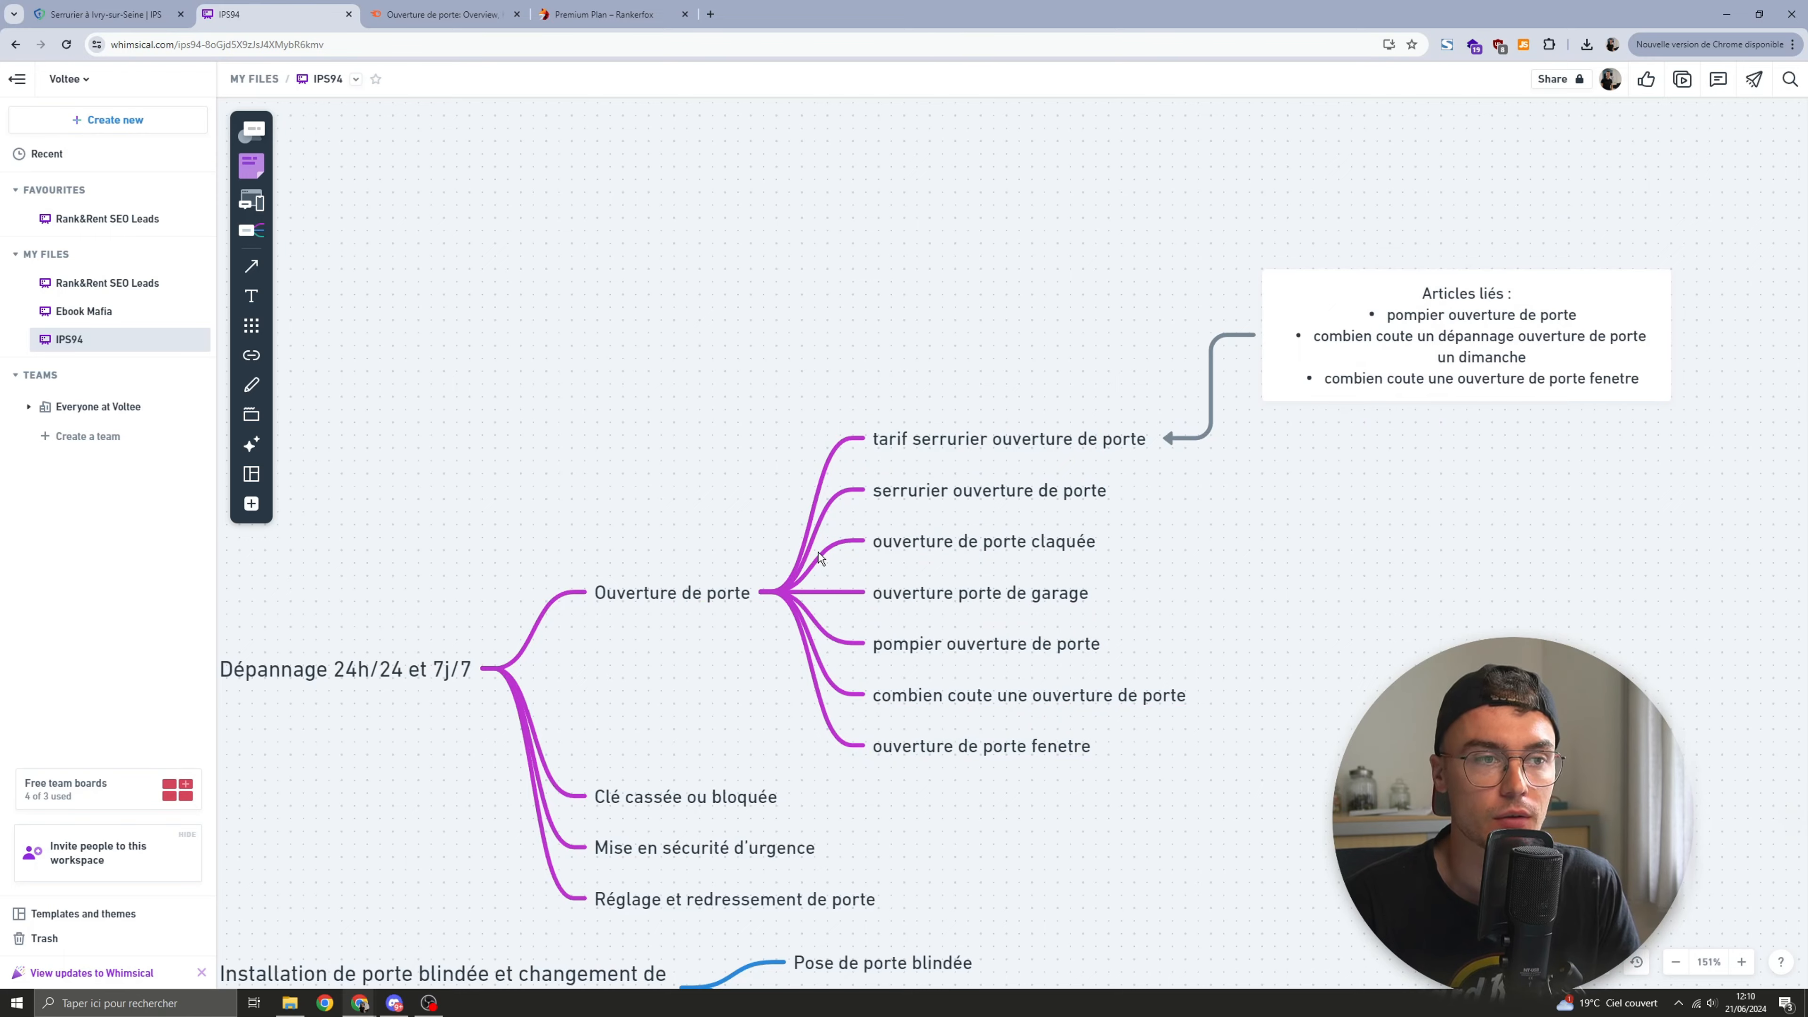
scroll(679, 392, "down", 2)
scroll(679, 392, "left", 2)
scroll(673, 466, "down", 1)
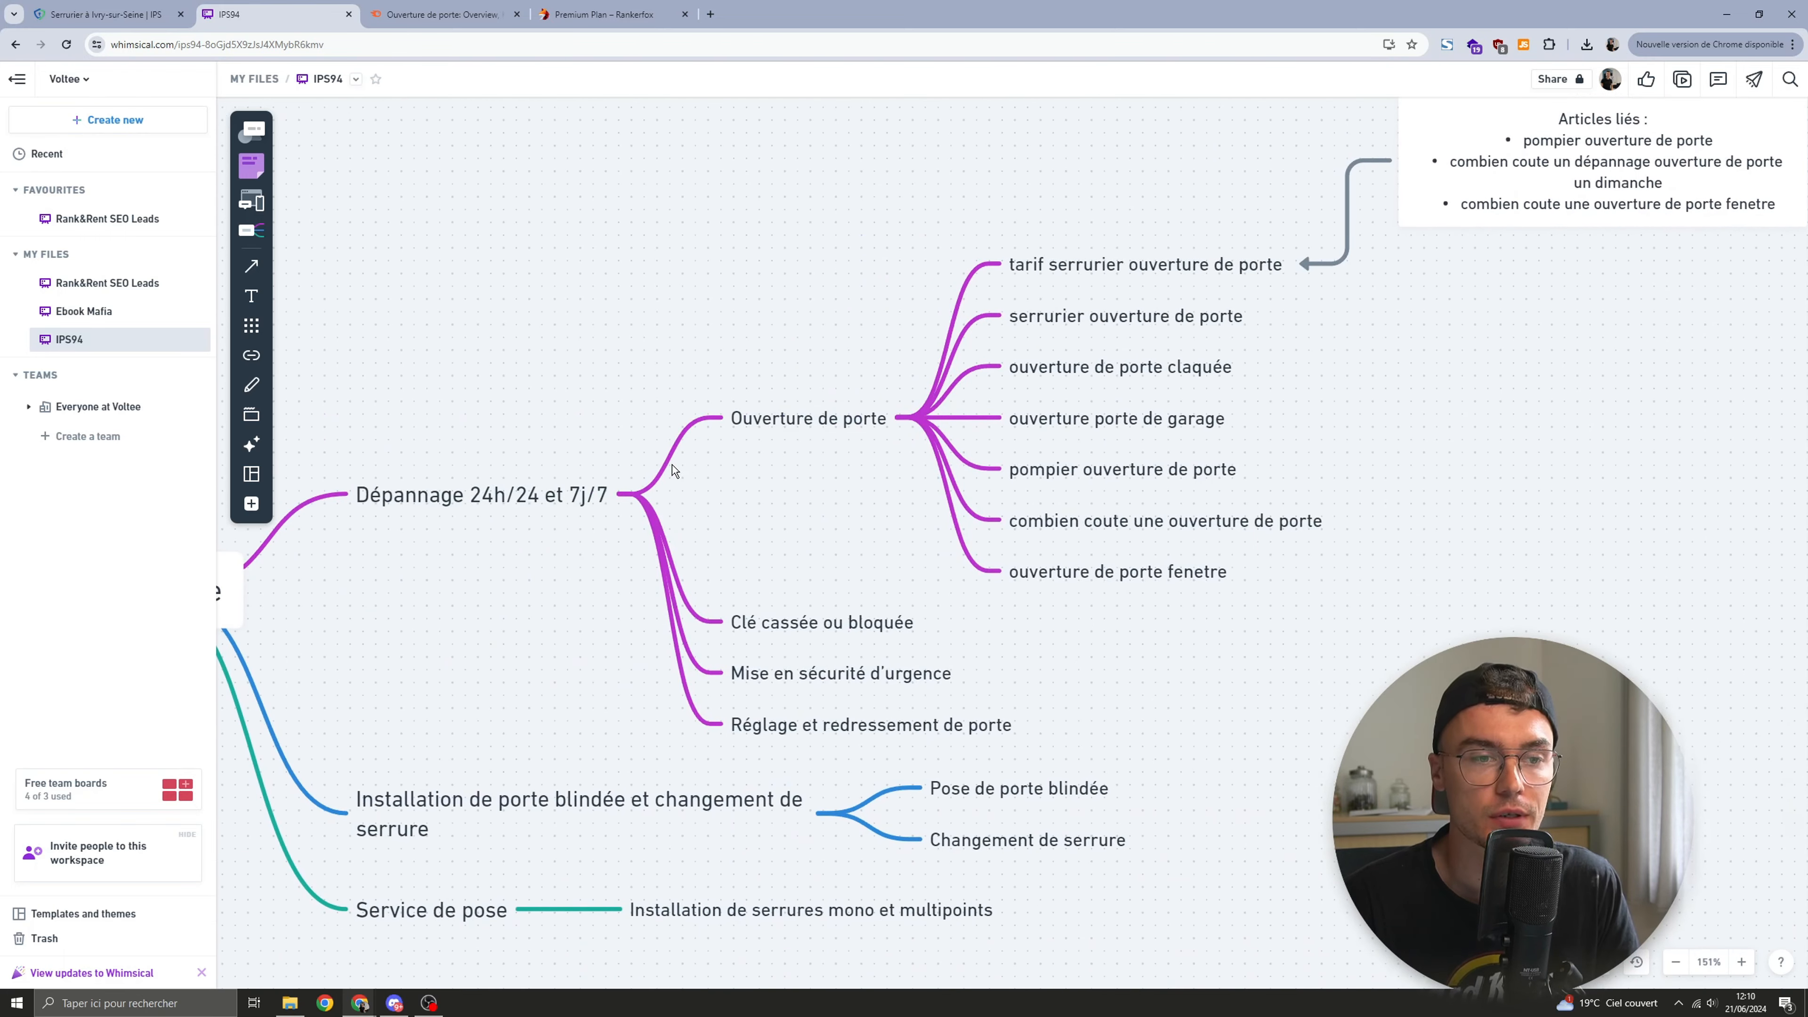
scroll(717, 433, "down", 1)
scroll(968, 381, "up", 1)
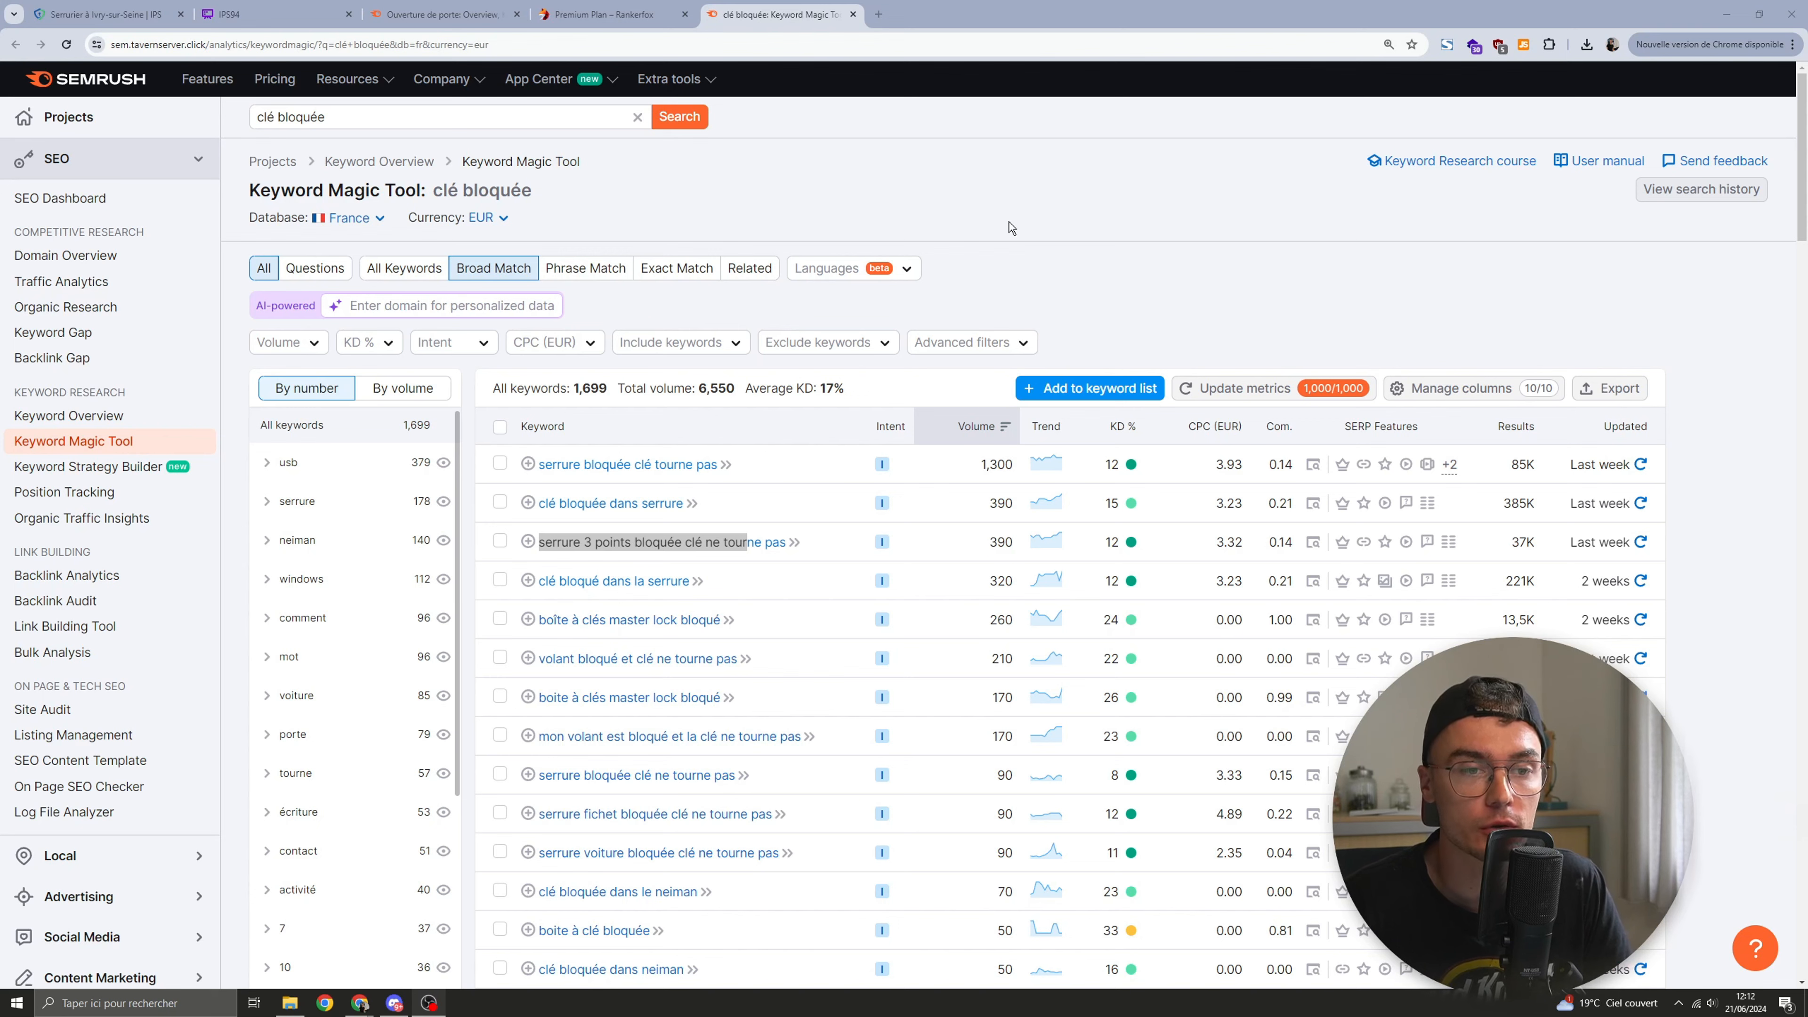
Step: Look through the broad-match keyword ideas for "clé bloquée" in the Semrush Keyword Magic Tool
scroll(960, 646, "down", 15)
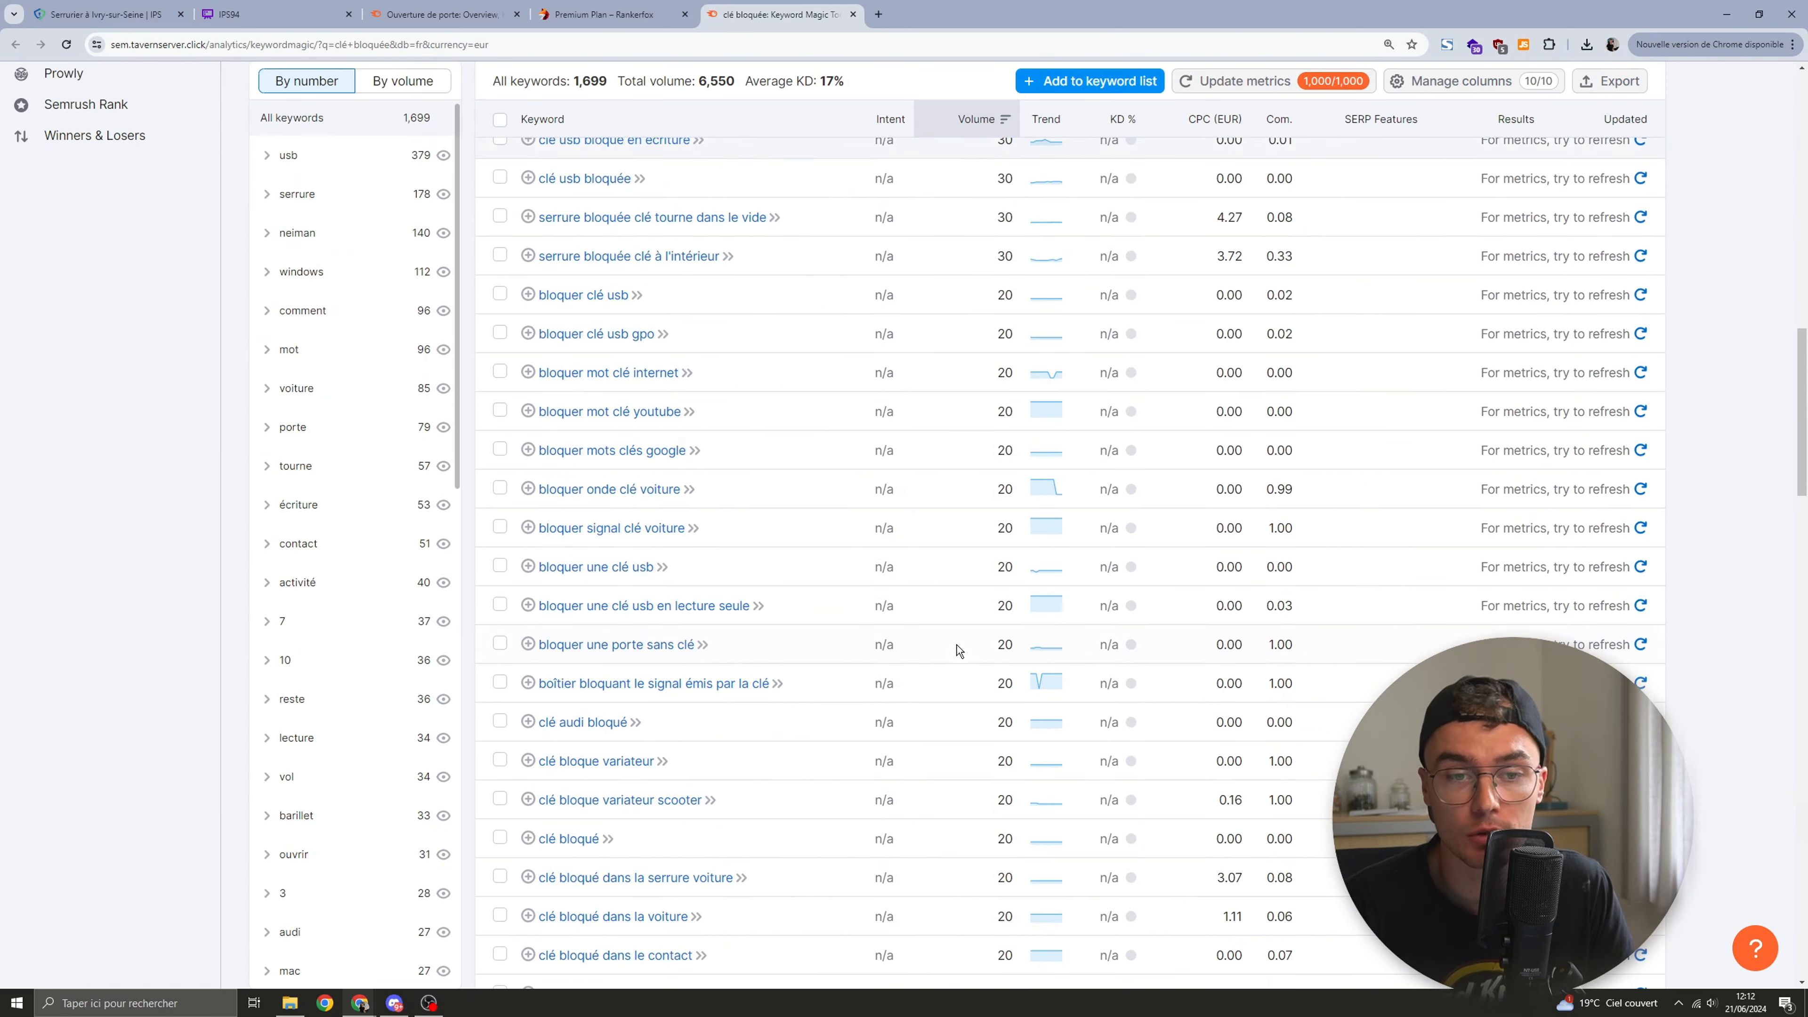
scroll(956, 646, "up", 15)
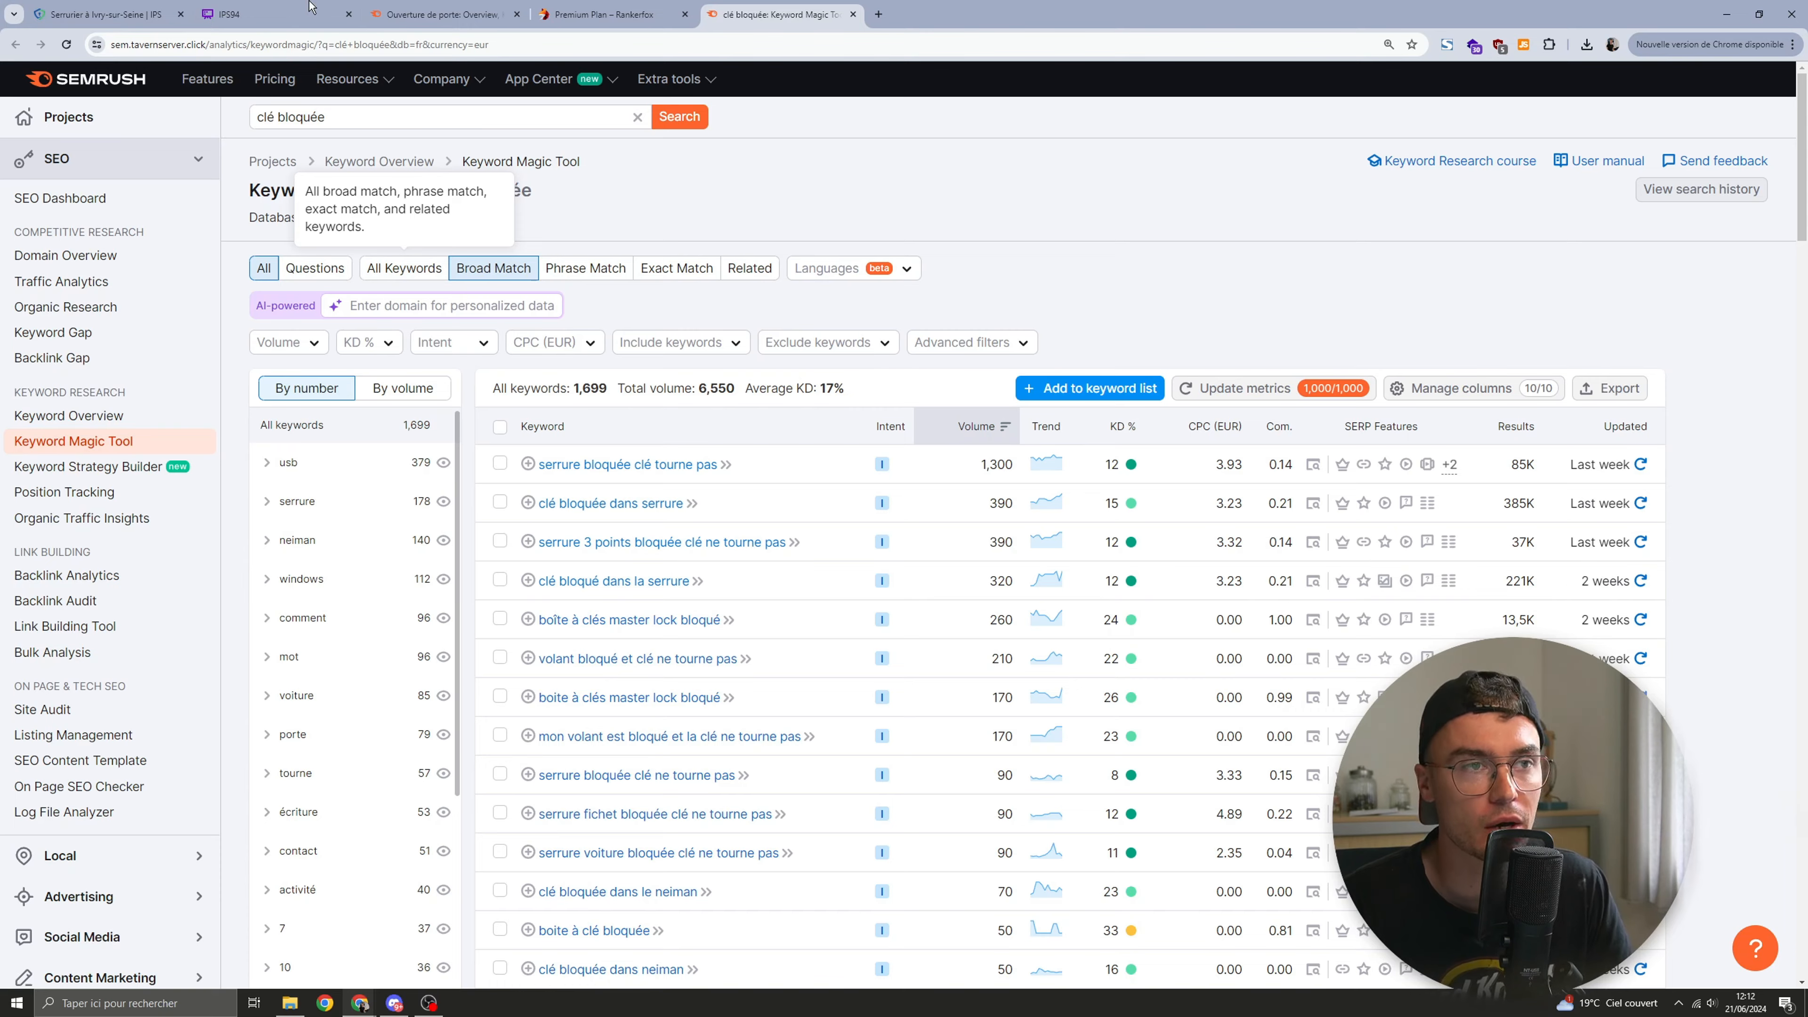
Step: Switch to the Whimsical mind map and draw an arrow from "Clé cassée ou bloquée" up to "Ouverture de porte"
left_click(274, 14)
left_click(664, 597)
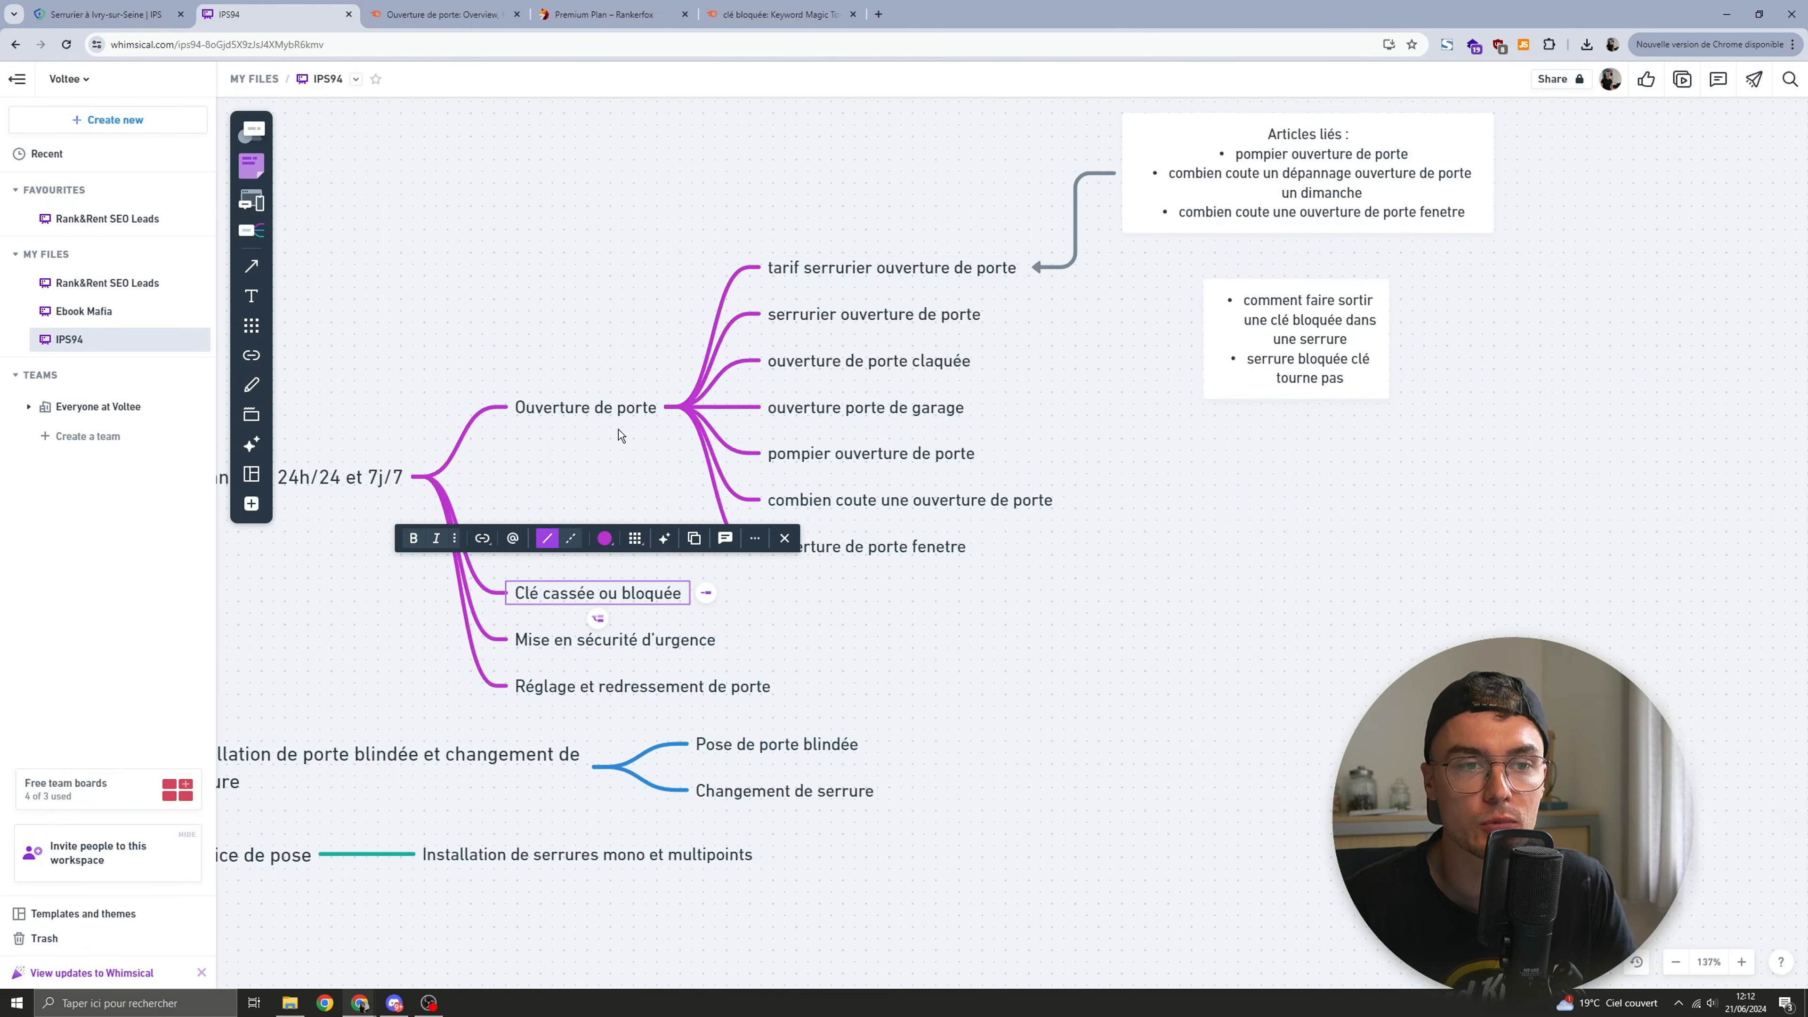
left_click(613, 410)
left_click(612, 596)
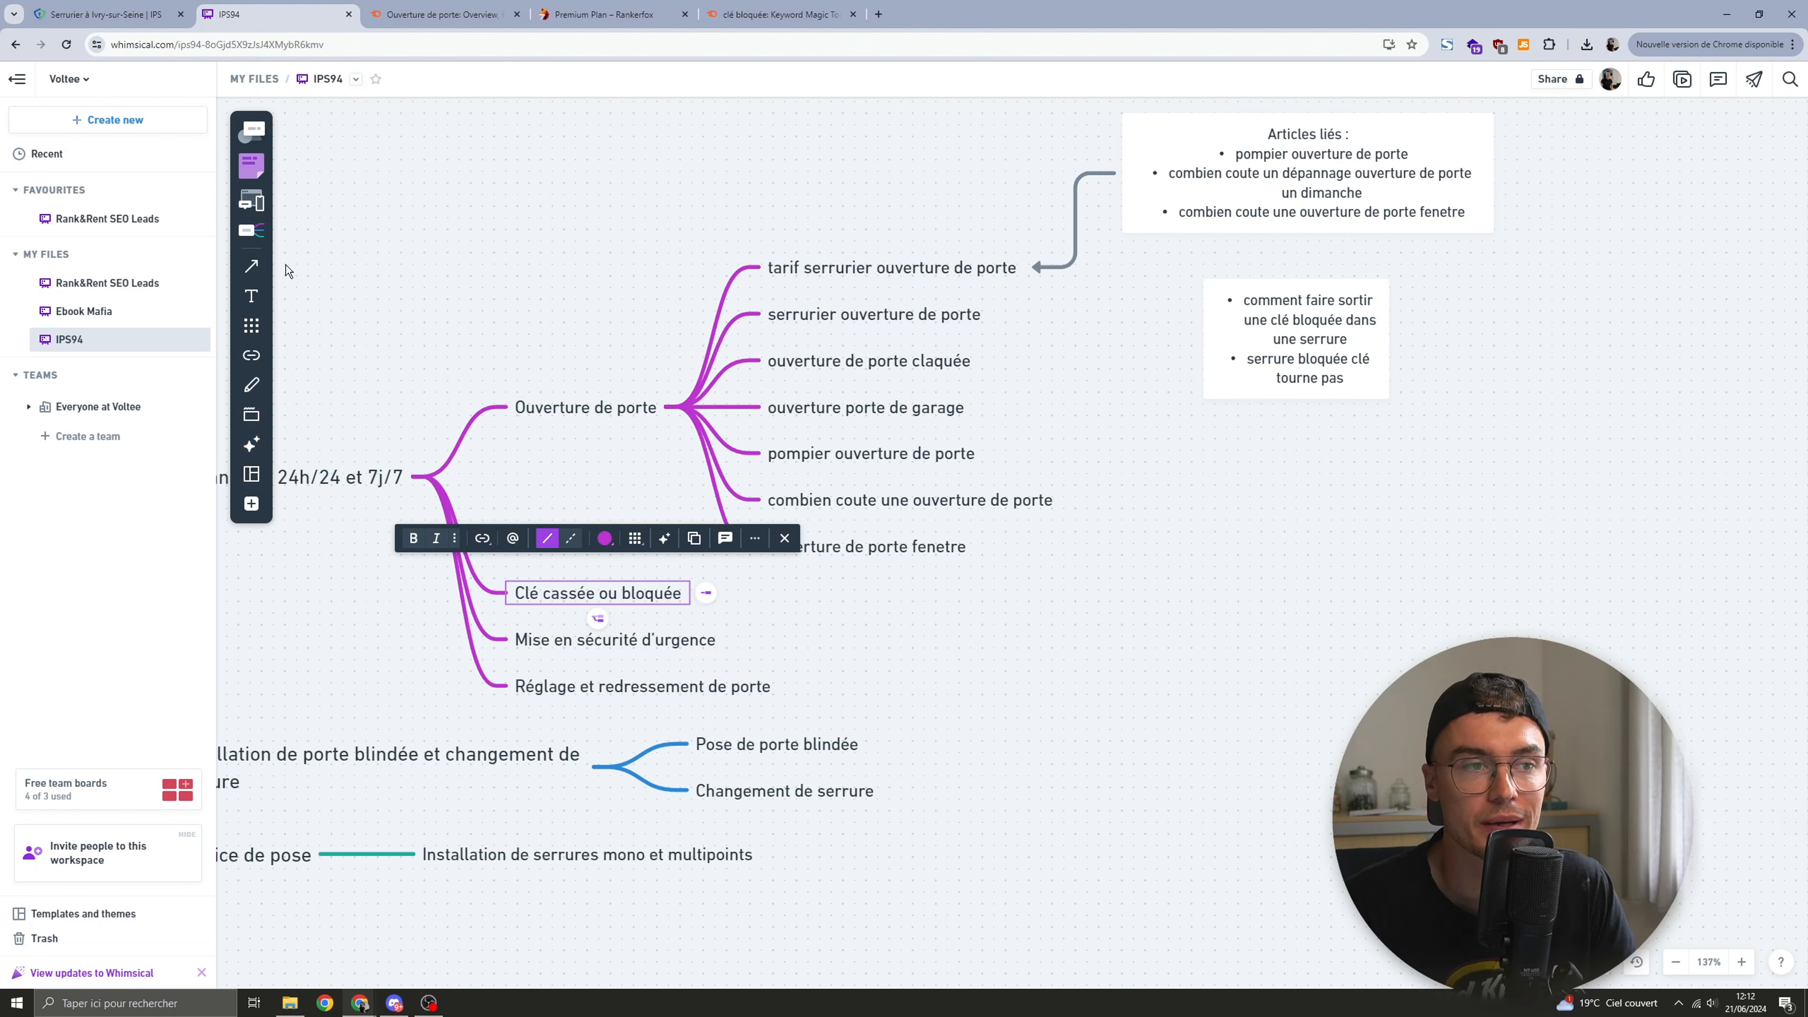
left_click(251, 266)
left_click_drag(576, 575, 568, 418)
left_click(1089, 588)
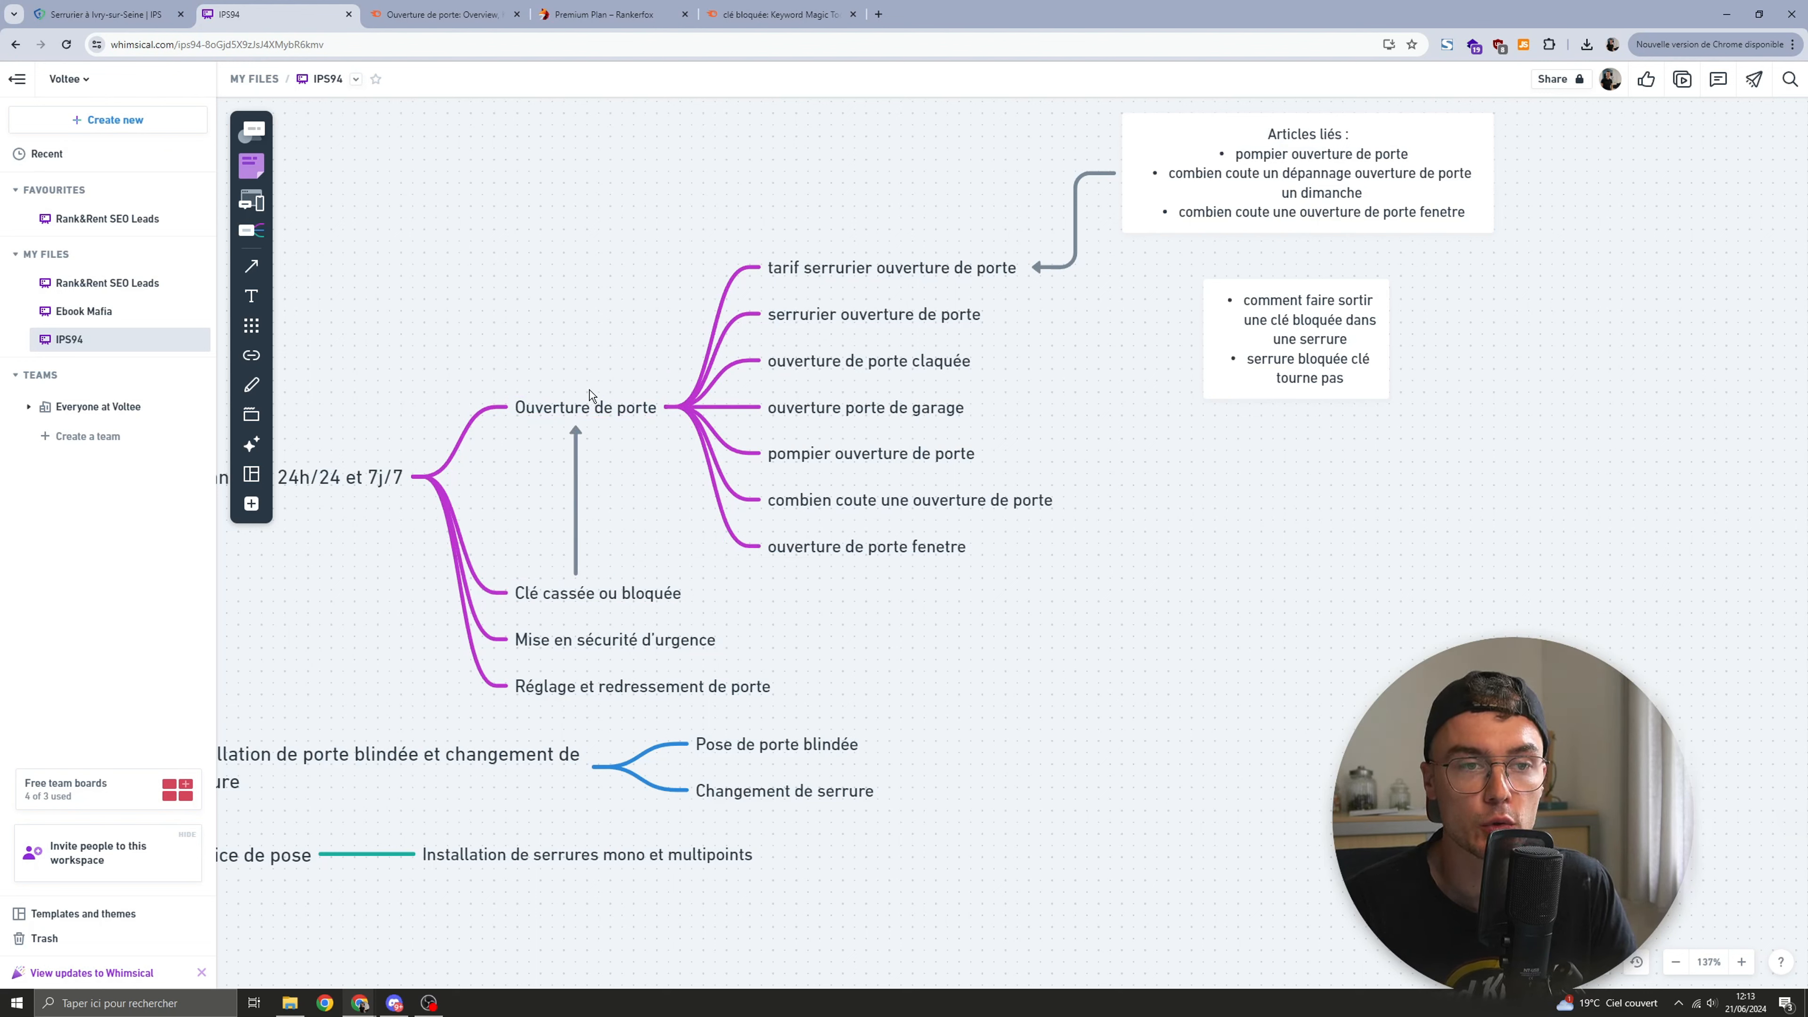
Step: Move the two blocked-key keyword bullets from the separate note to the end of the "Articles liés" list
left_click(577, 591)
left_click(1434, 317)
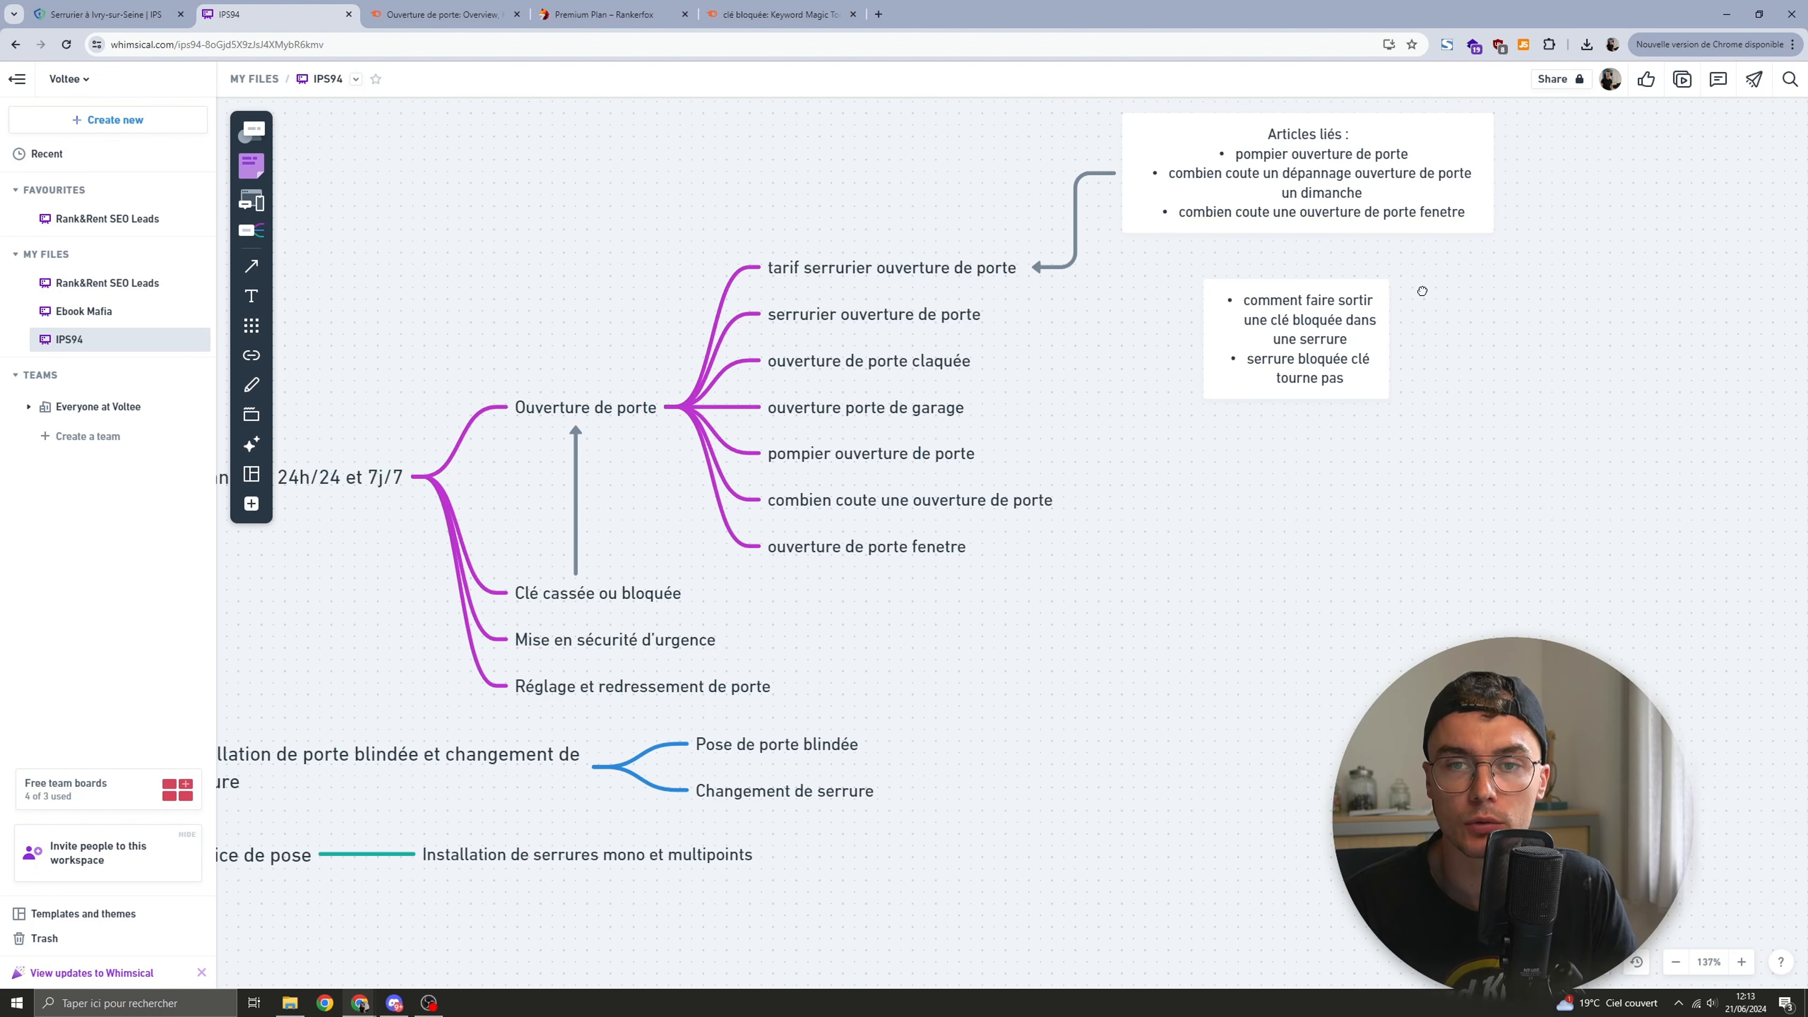
left_click_drag(1422, 290, 1039, 522)
double_click(899, 570)
triple_click(897, 563)
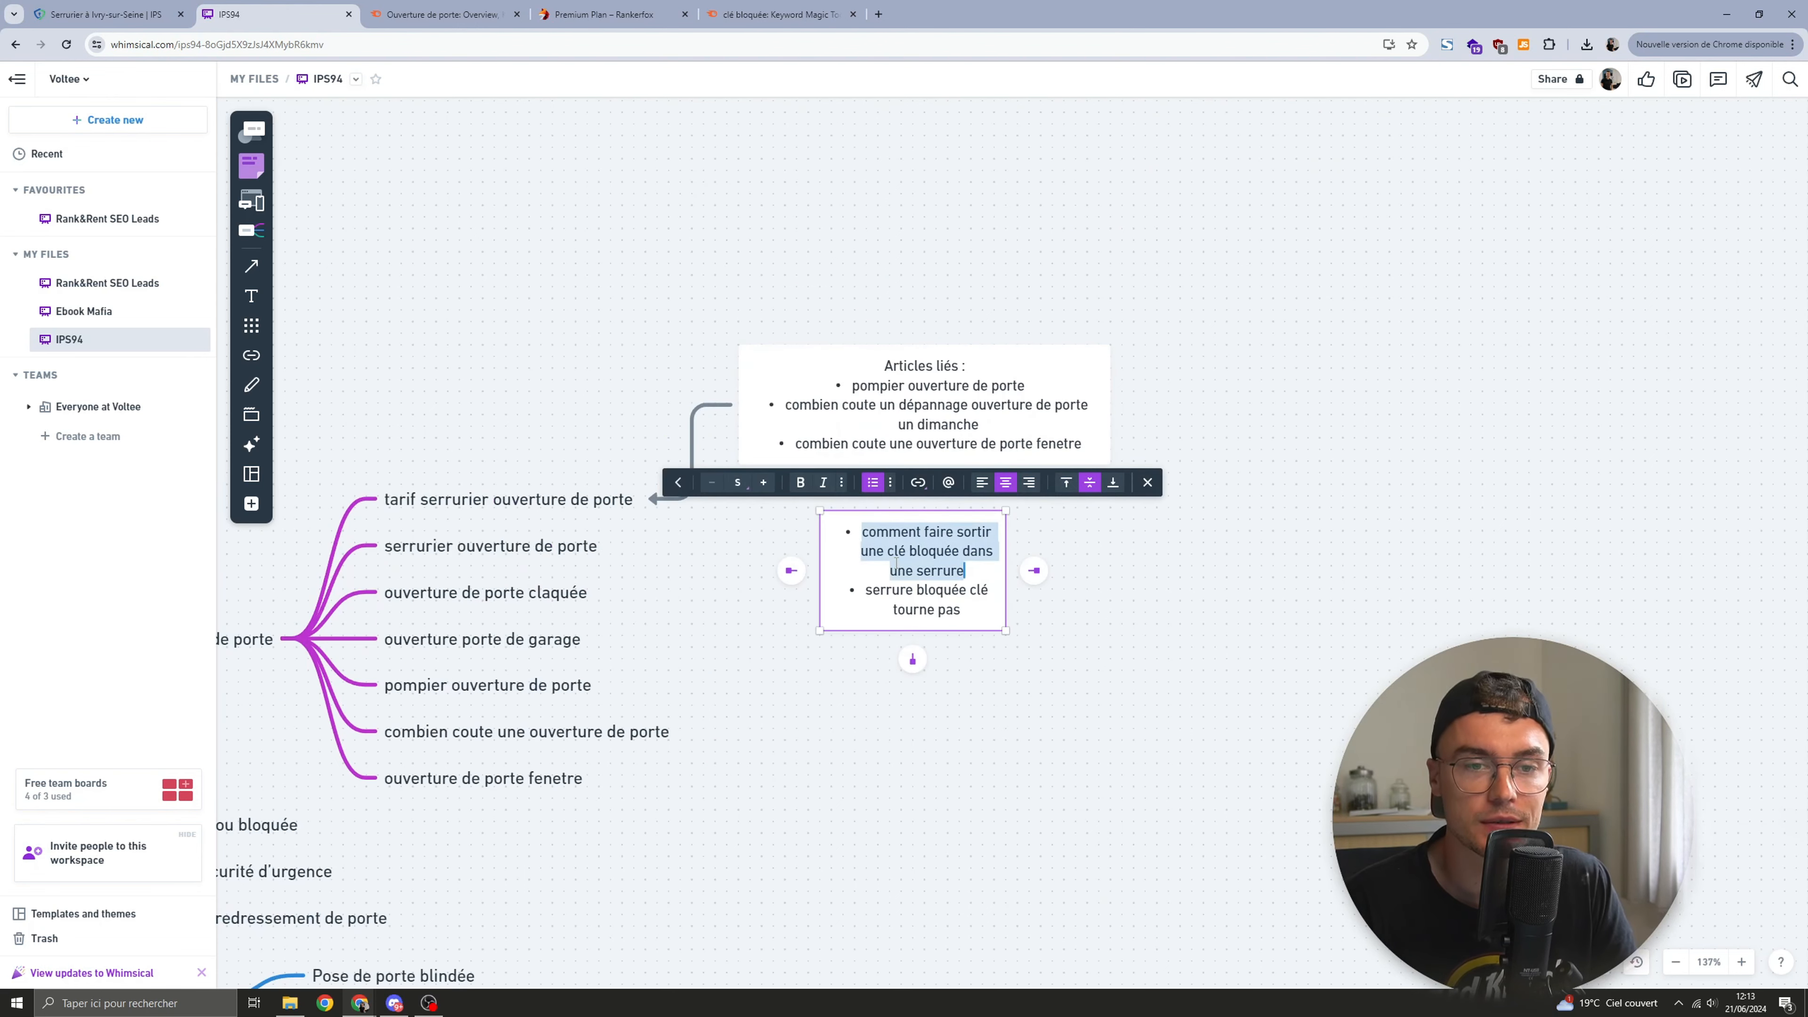
key("ctrl+a")
key("ctrl+x")
double_click(1093, 444)
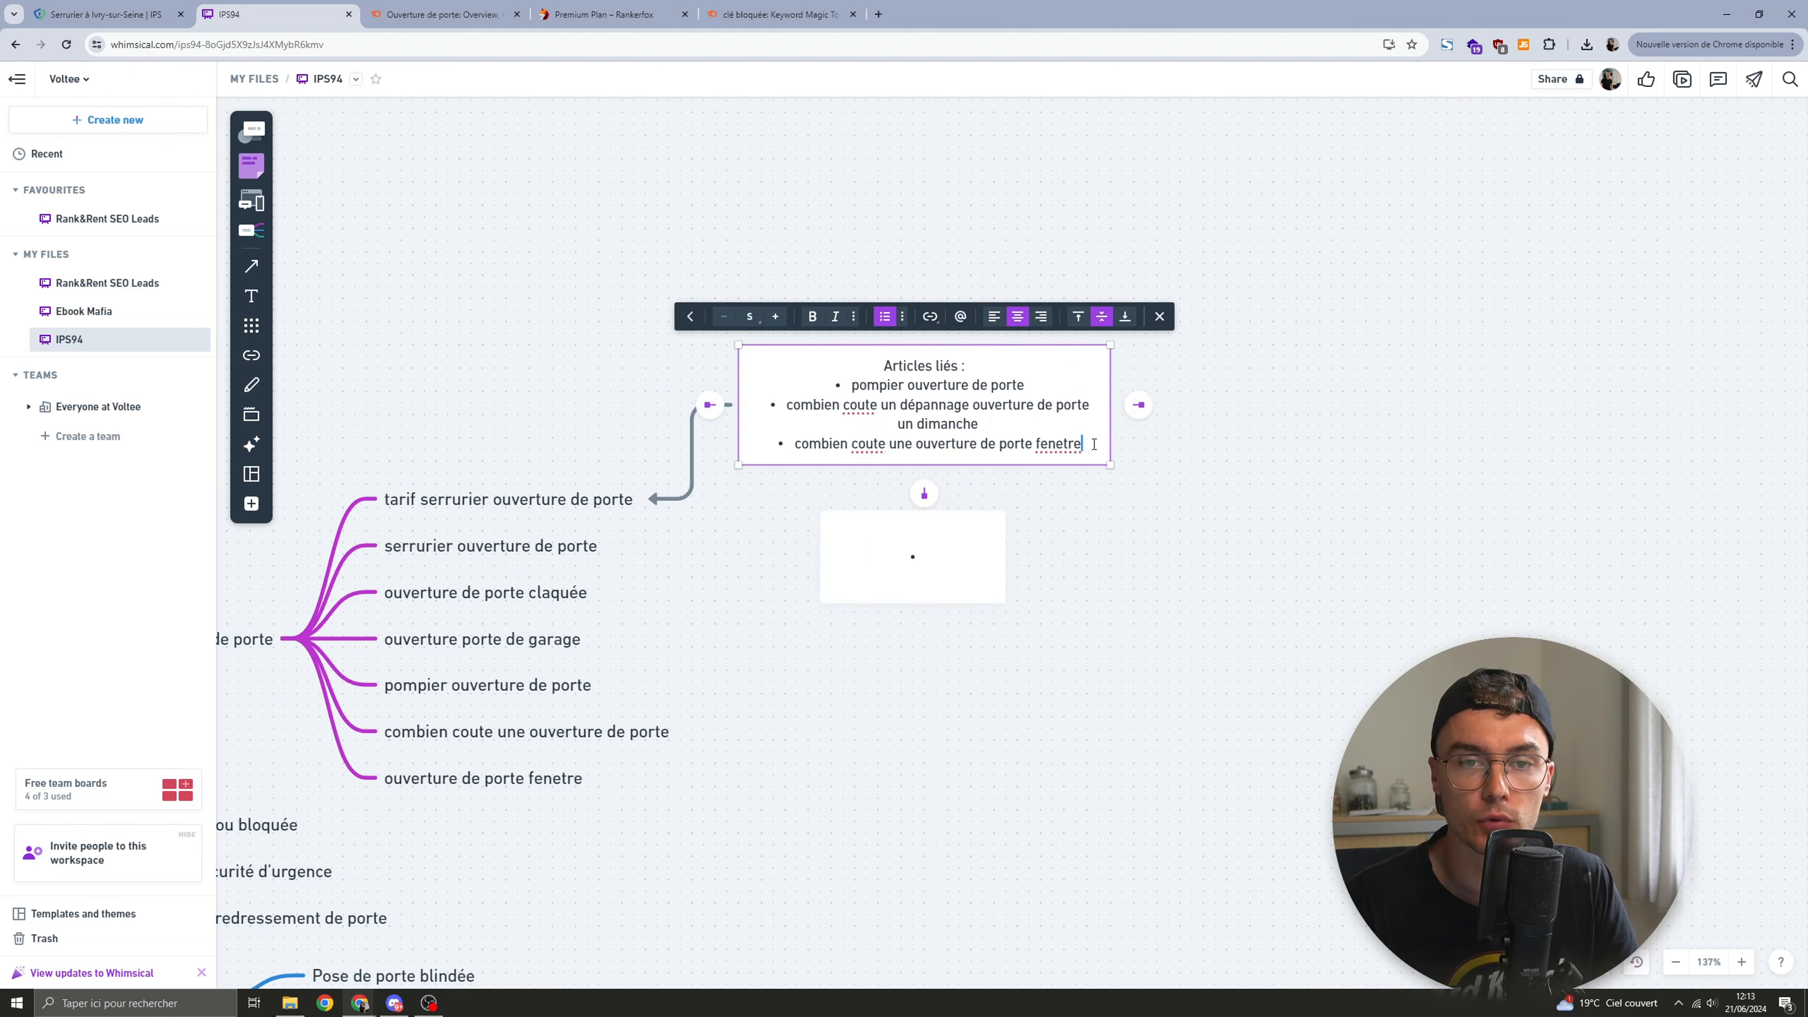
key("ctrl+v")
key("Escape")
Step: Delete the emptied note and move the "Articles liés" note farther away from the keyword nodes
left_click(919, 573)
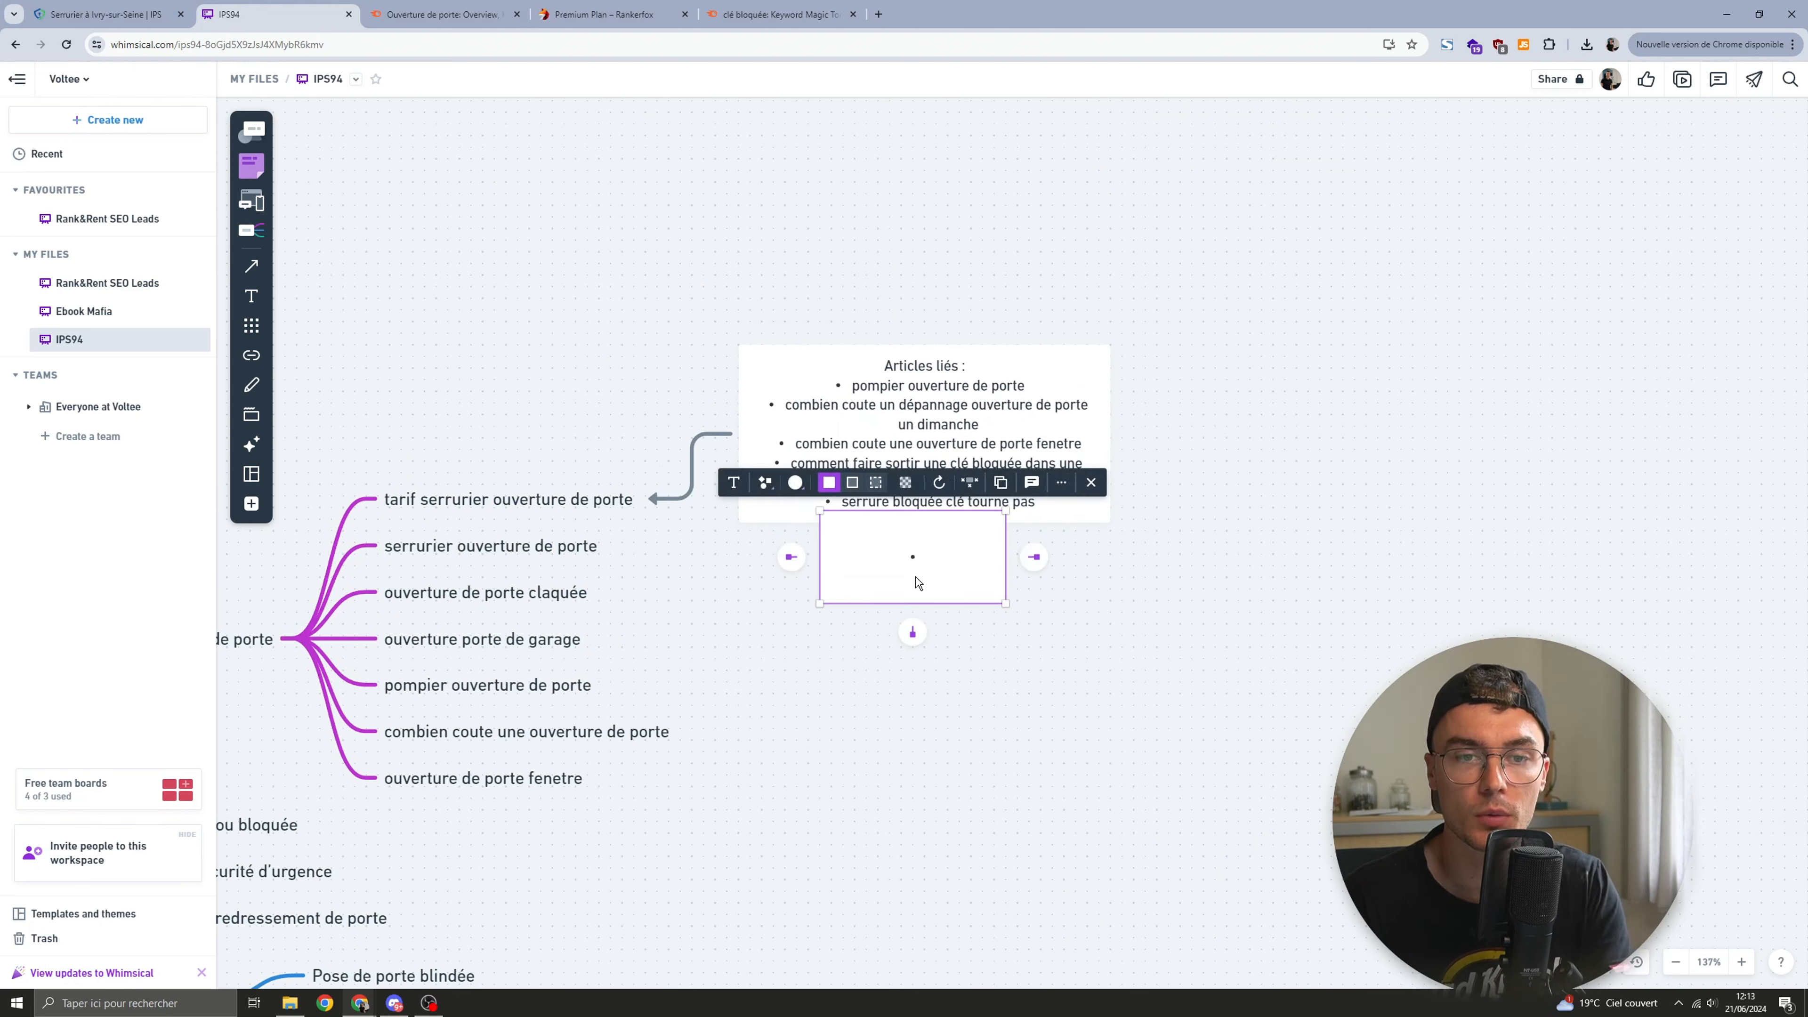
key("Delete")
left_click(920, 507)
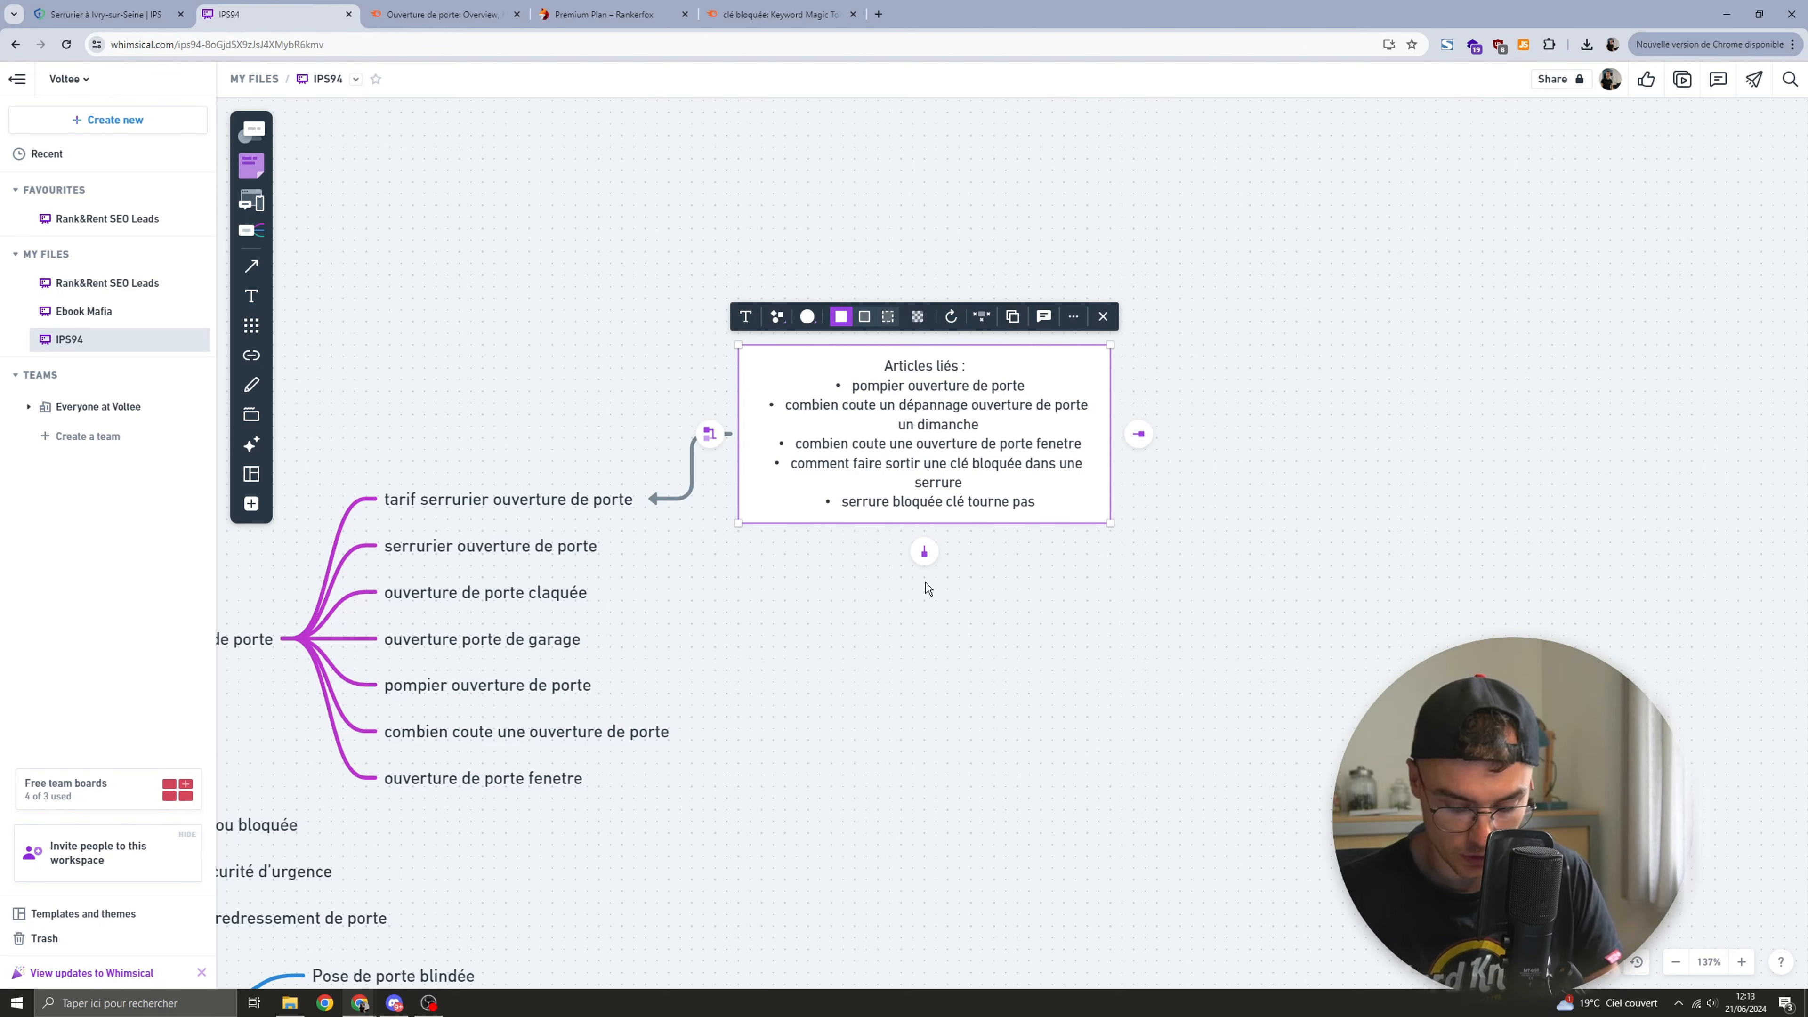
left_click_drag(917, 460, 1068, 436)
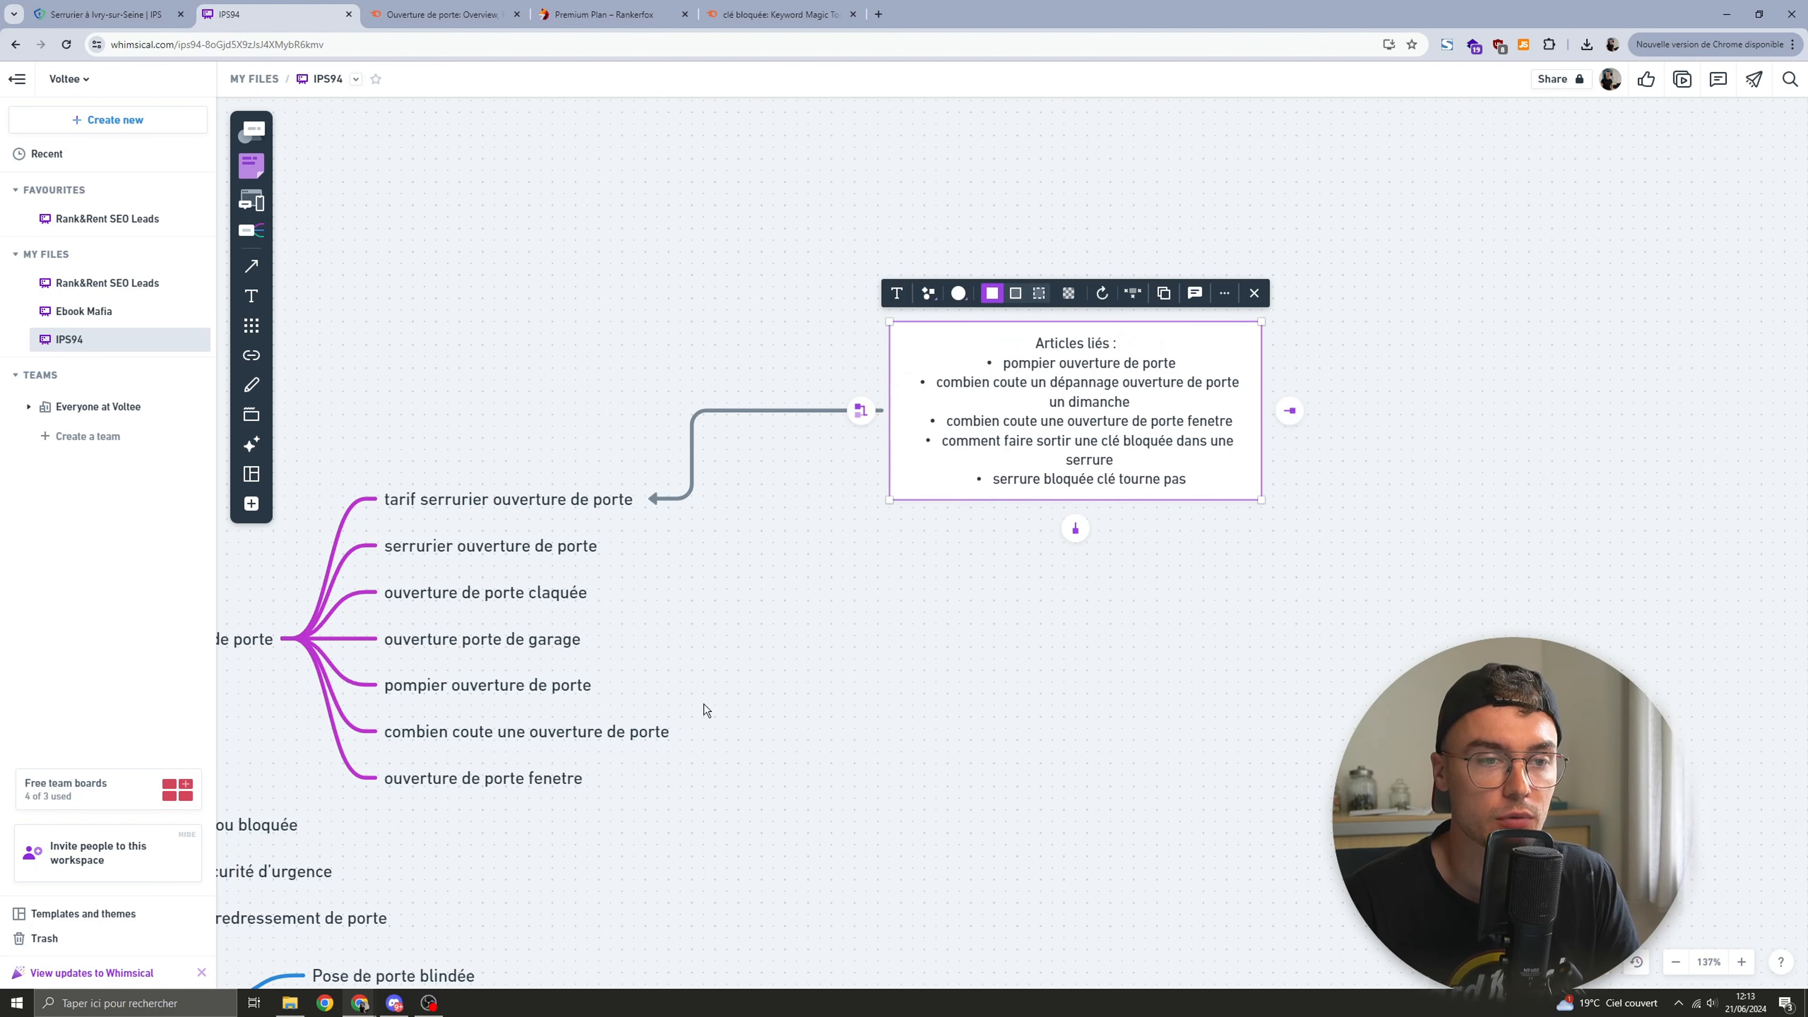
left_click_drag(804, 568, 977, 378)
mouse_move(382, 639)
left_mouse_down()
mouse_move(385, 615)
mouse_move(397, 639)
left_mouse_up()
left_click_drag(685, 704, 1144, 625)
scroll(1144, 625, "down", 2)
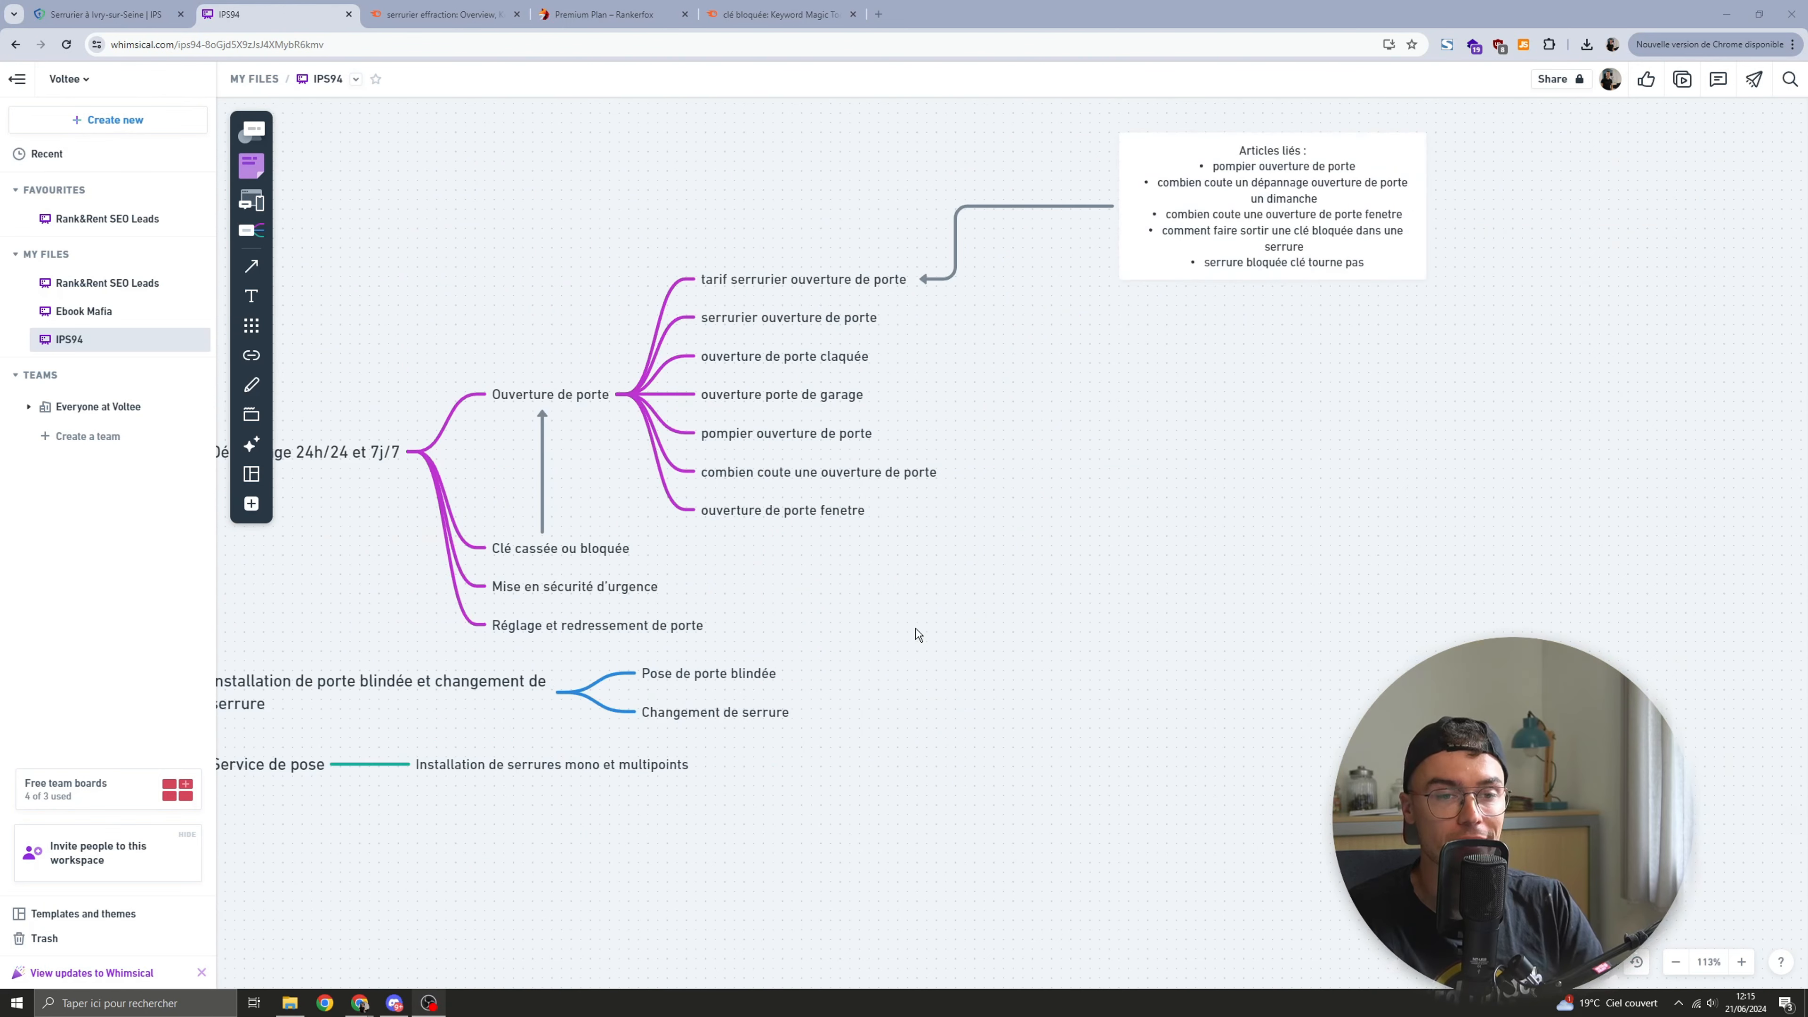
Step: Examine the "Mise en sécurité d'urgence" and "Changement de serrure" nodes within the overall mind map structure
left_click(531, 594)
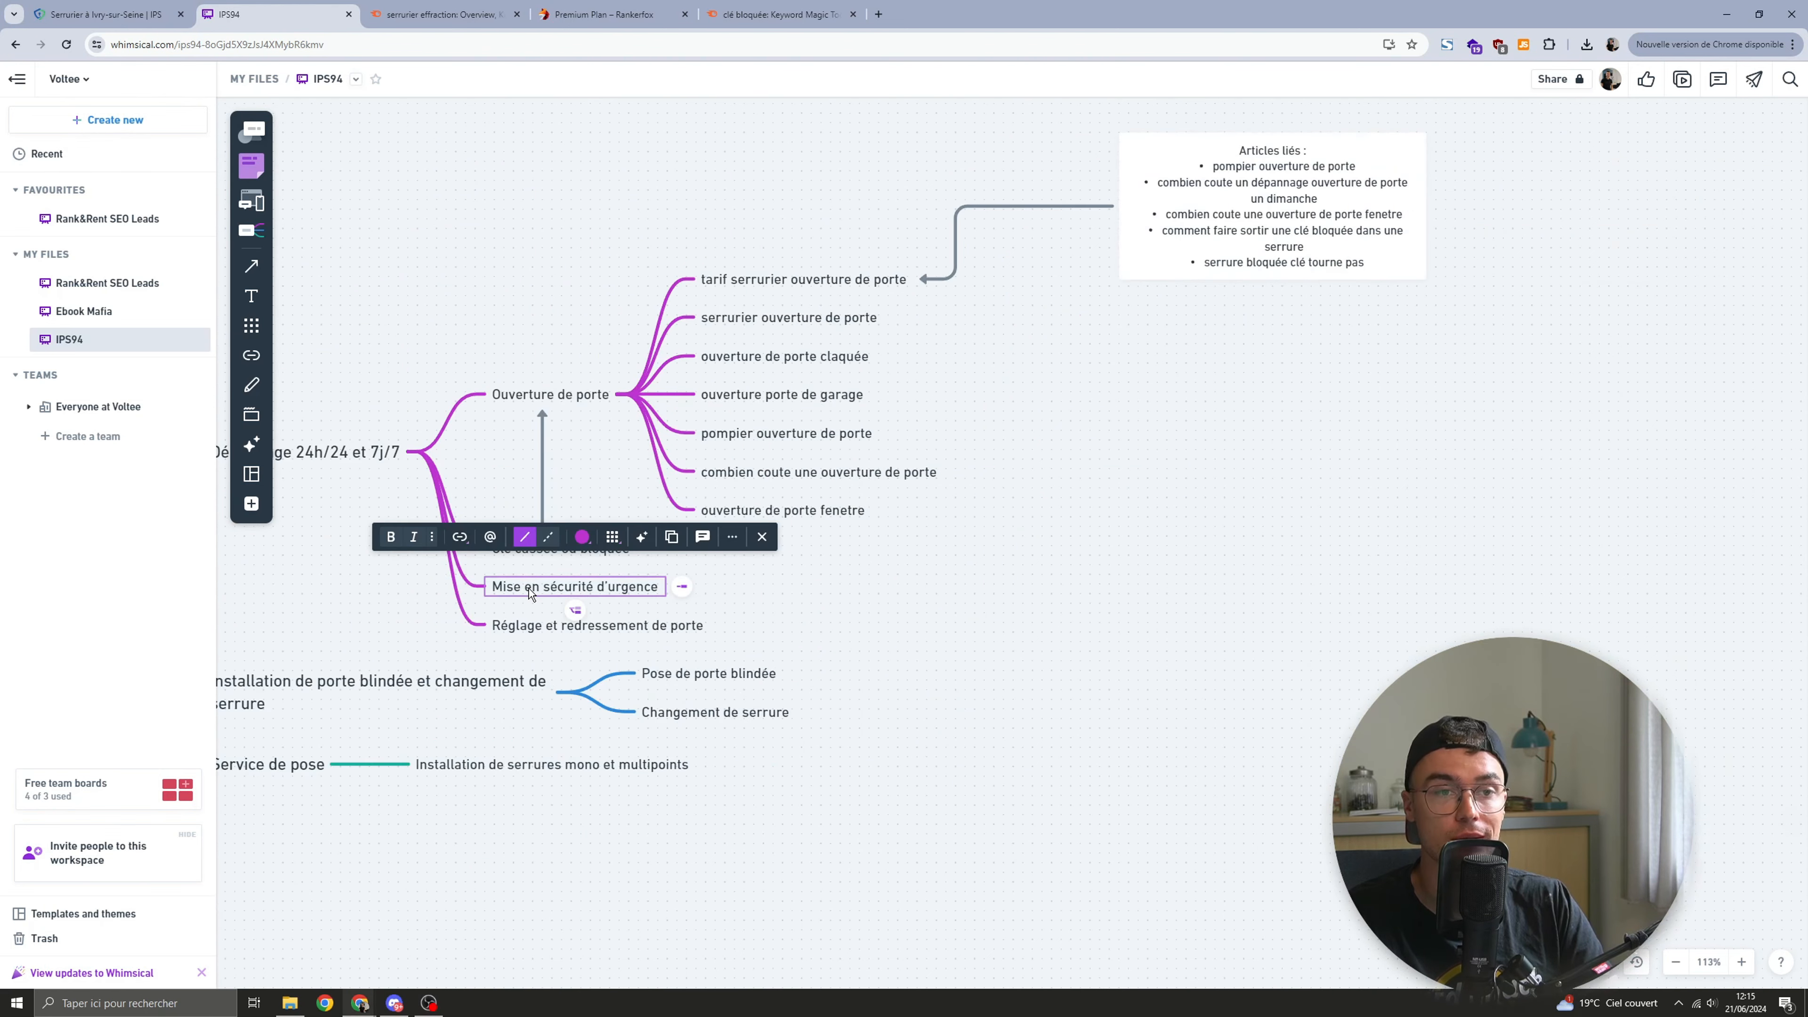
scroll(819, 563, "left", 3)
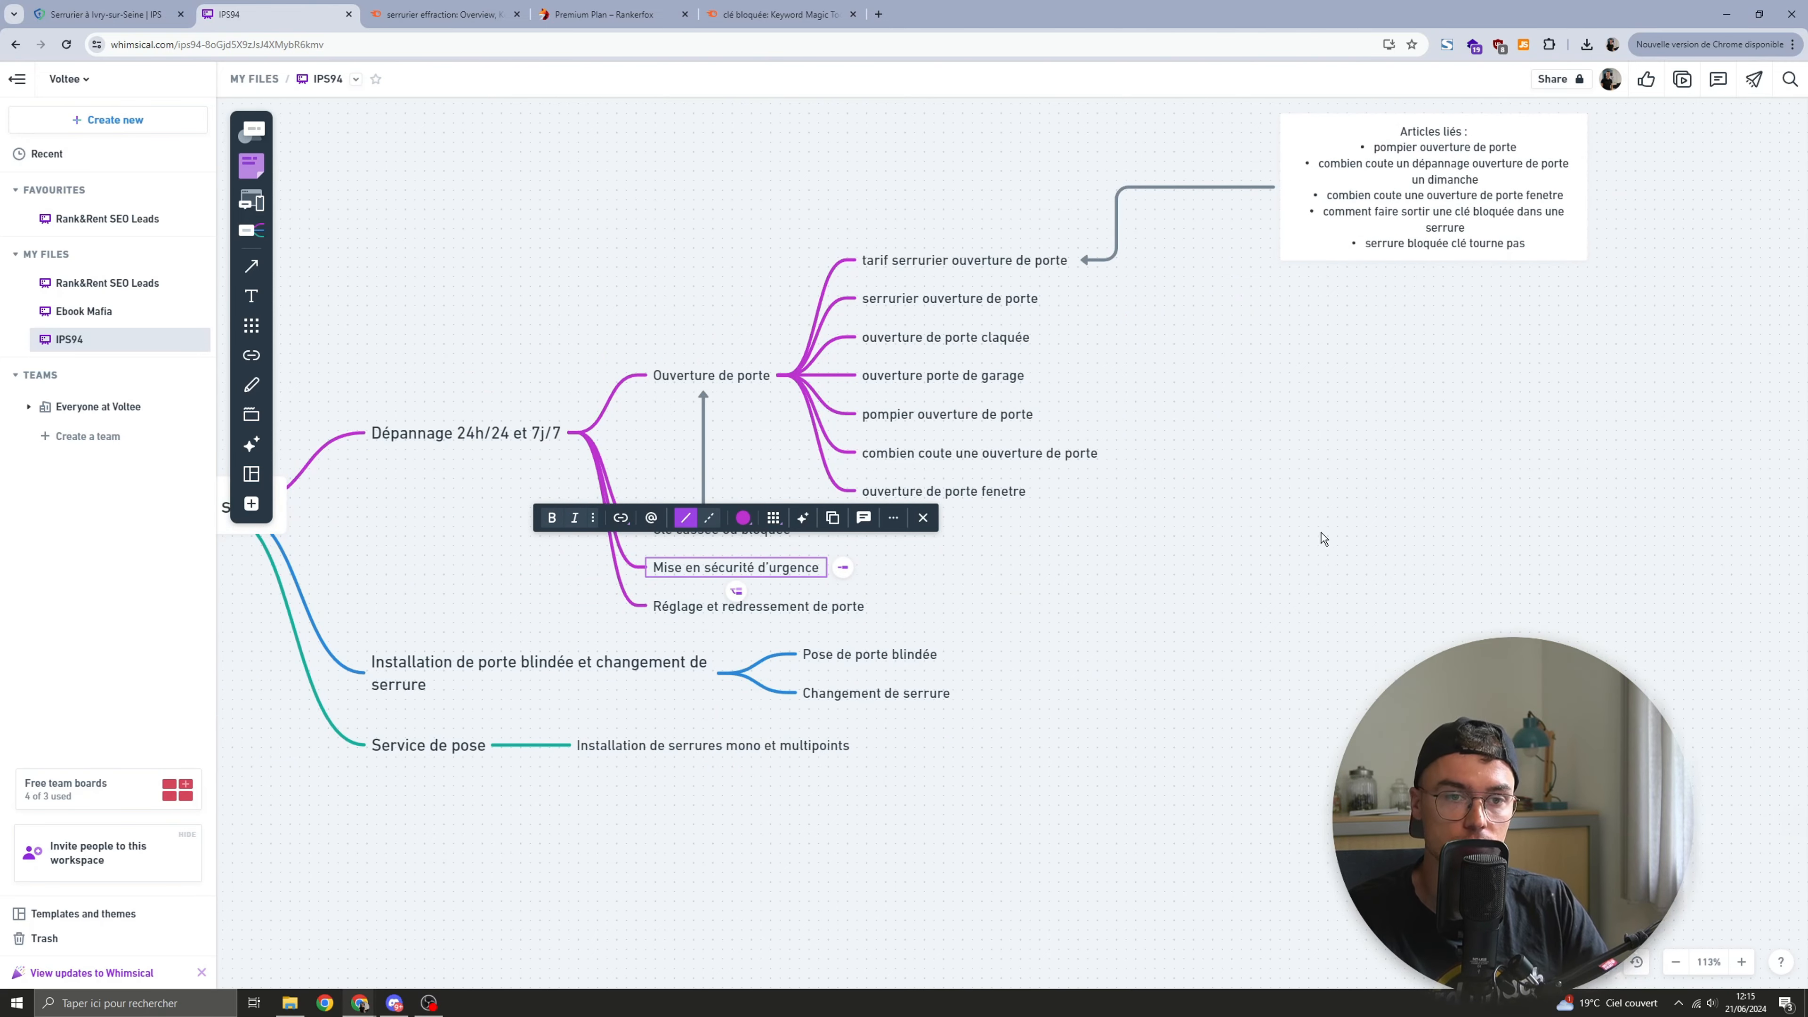
left_click(1303, 543)
left_click(858, 695)
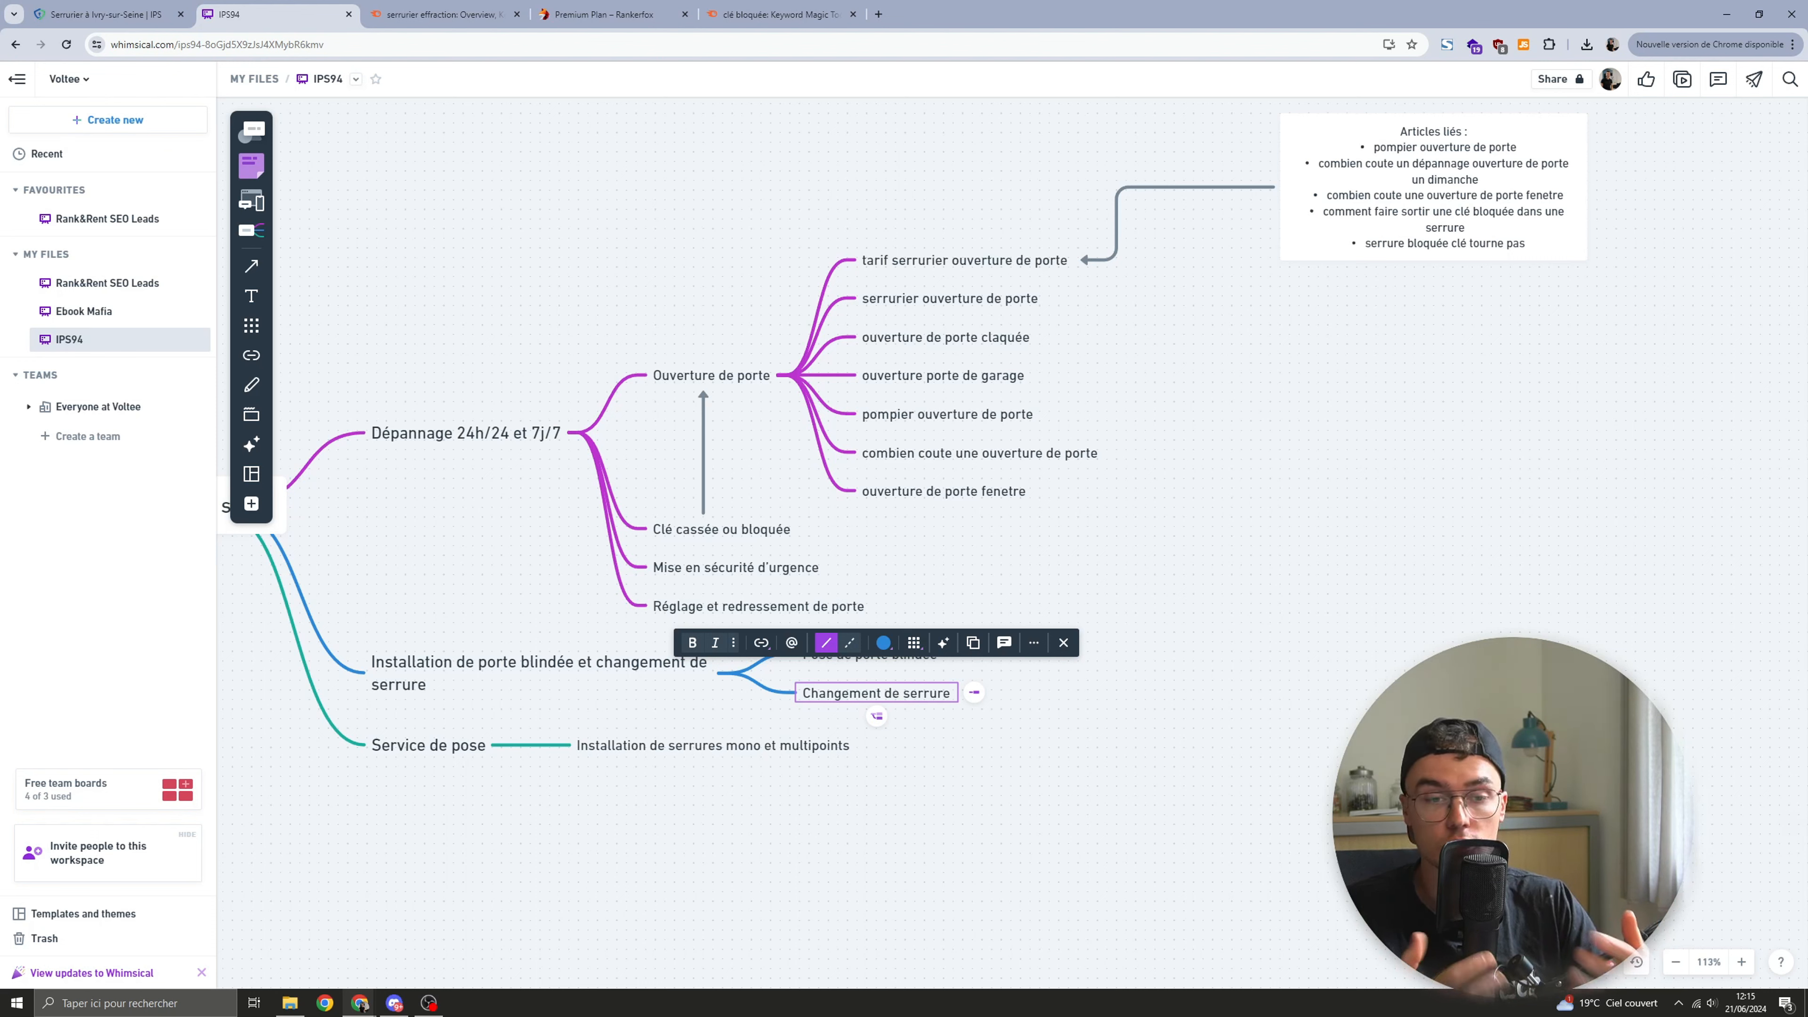
left_click(923, 741)
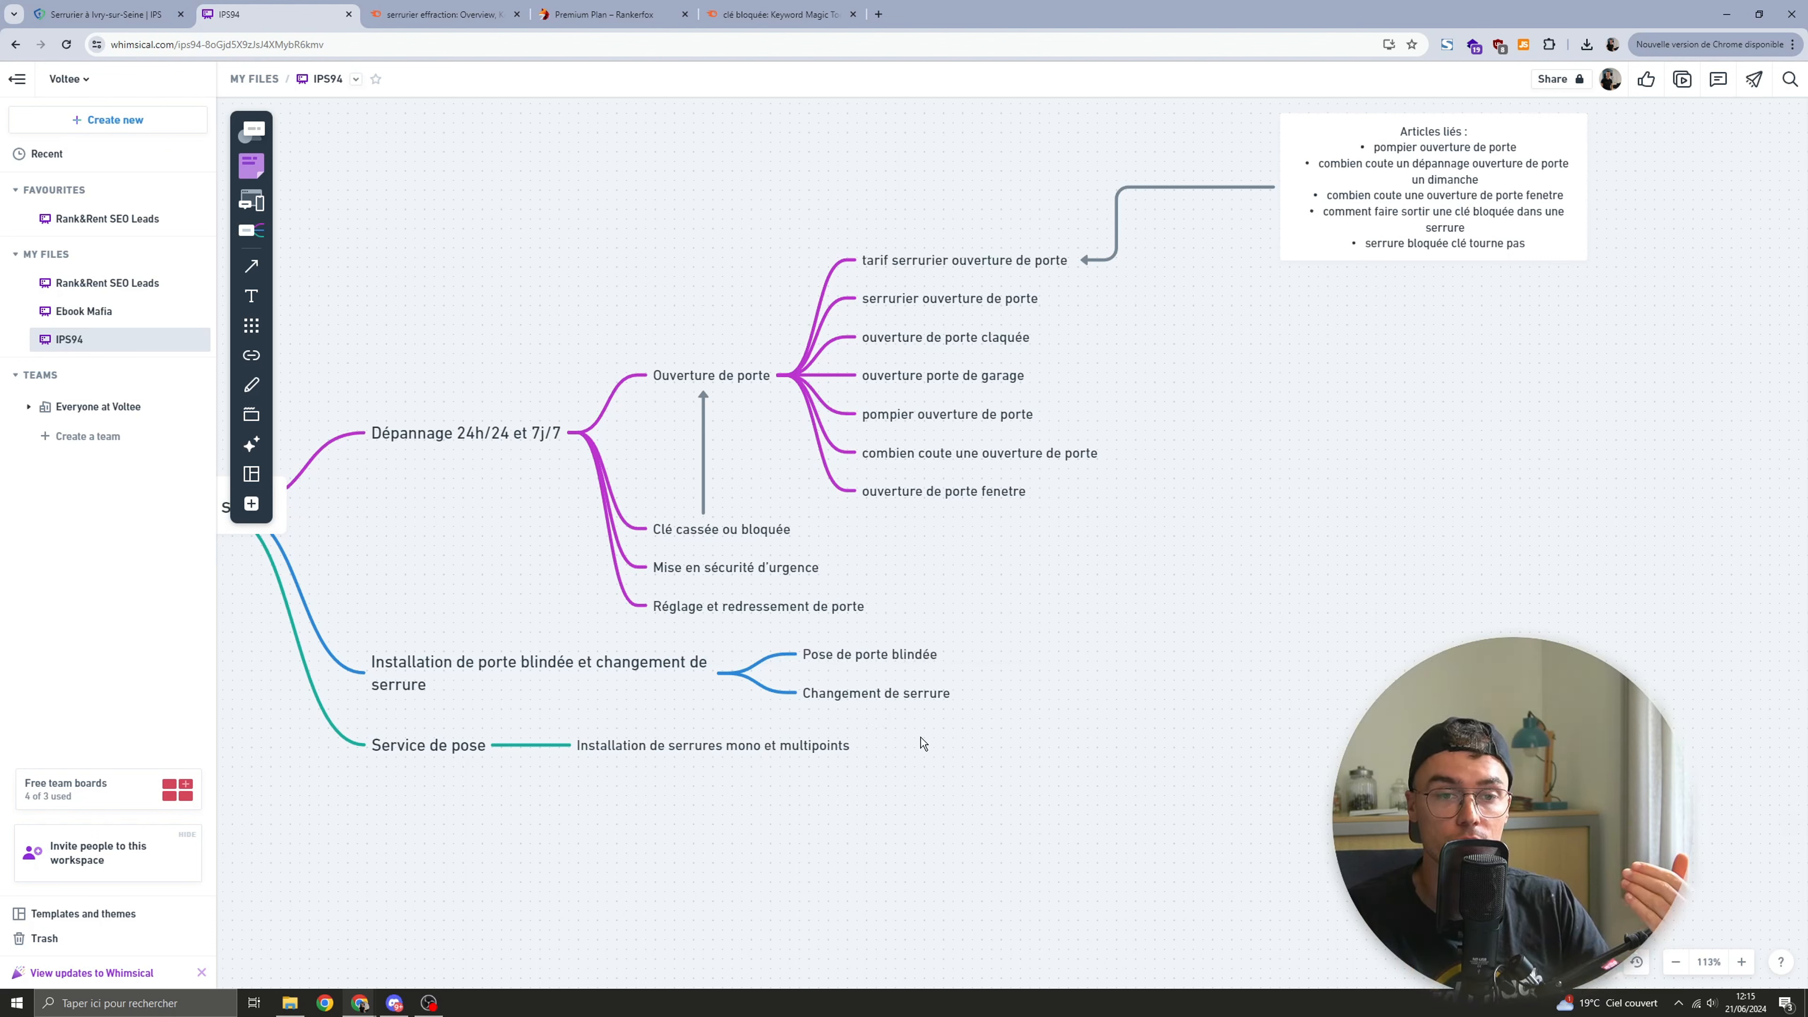
left_click(893, 696)
left_click_drag(890, 696, 851, 712)
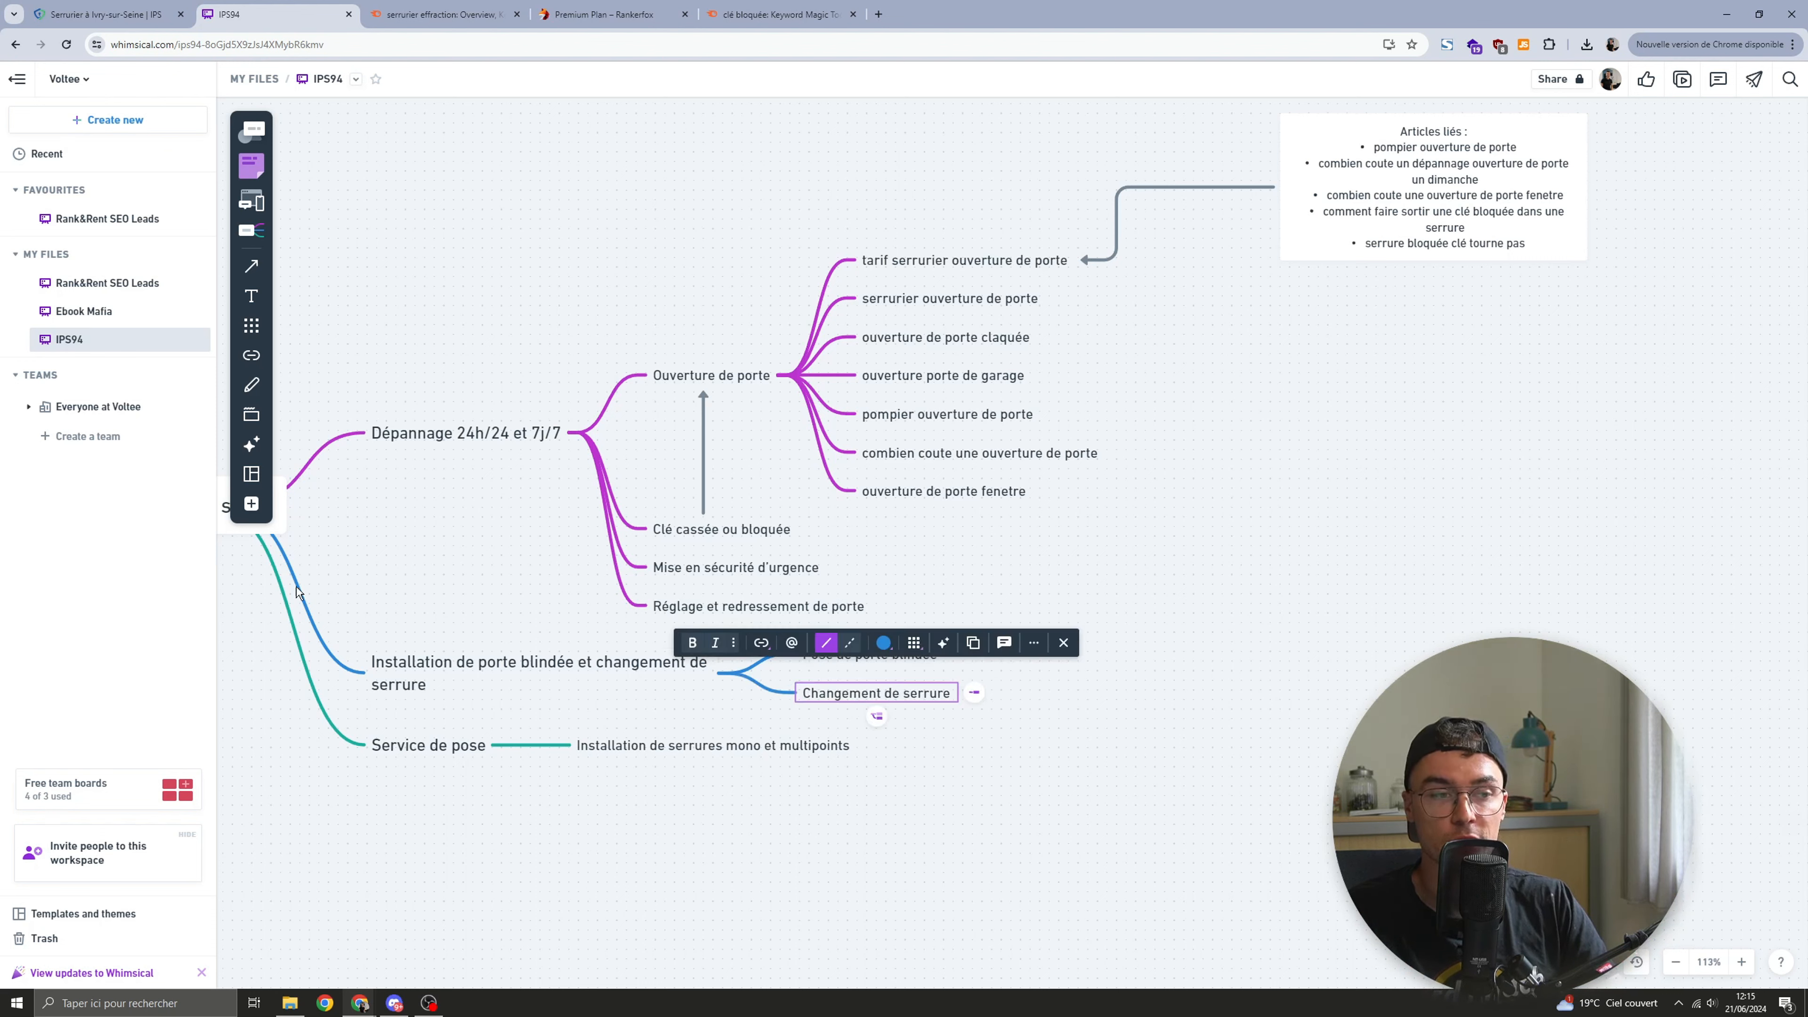
Step: Select the "Changement de serrure" node text and look through its keyword ideas in the Semrush Keyword Magic Tool
double_click(864, 694)
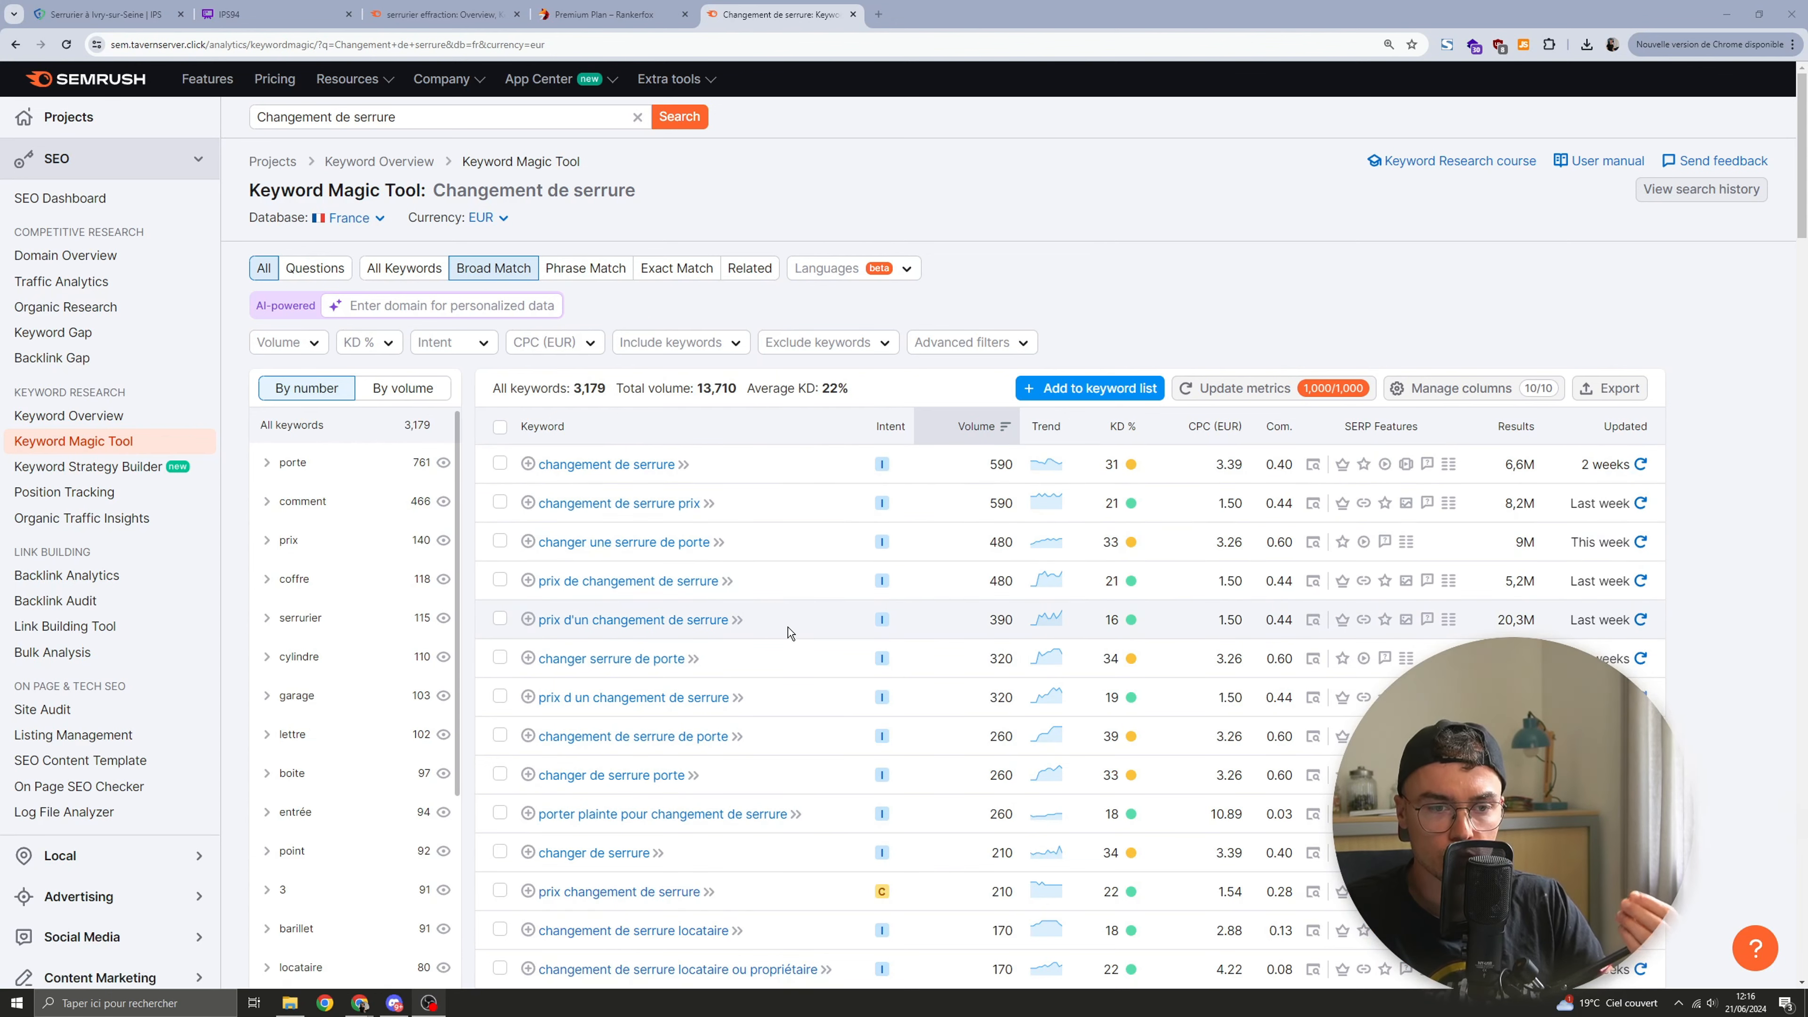
scroll(798, 653, "down", 1)
scroll(801, 661, "down", 2)
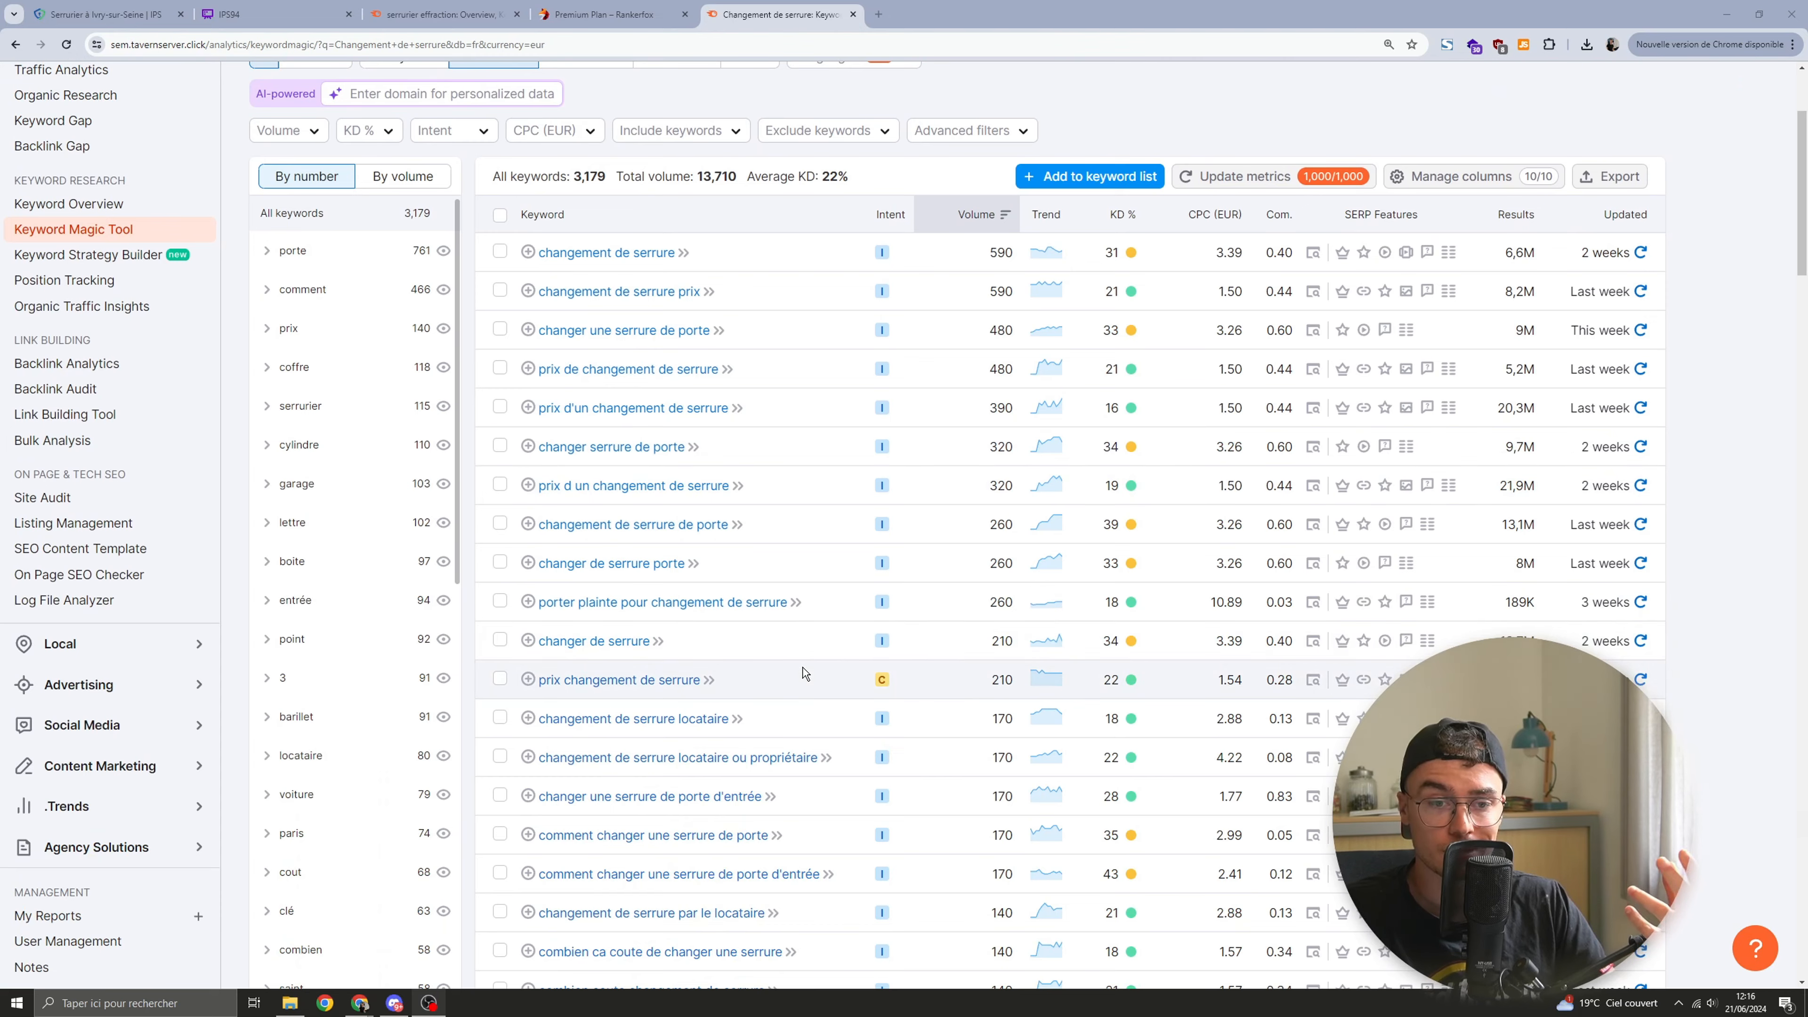
scroll(801, 670, "down", 2)
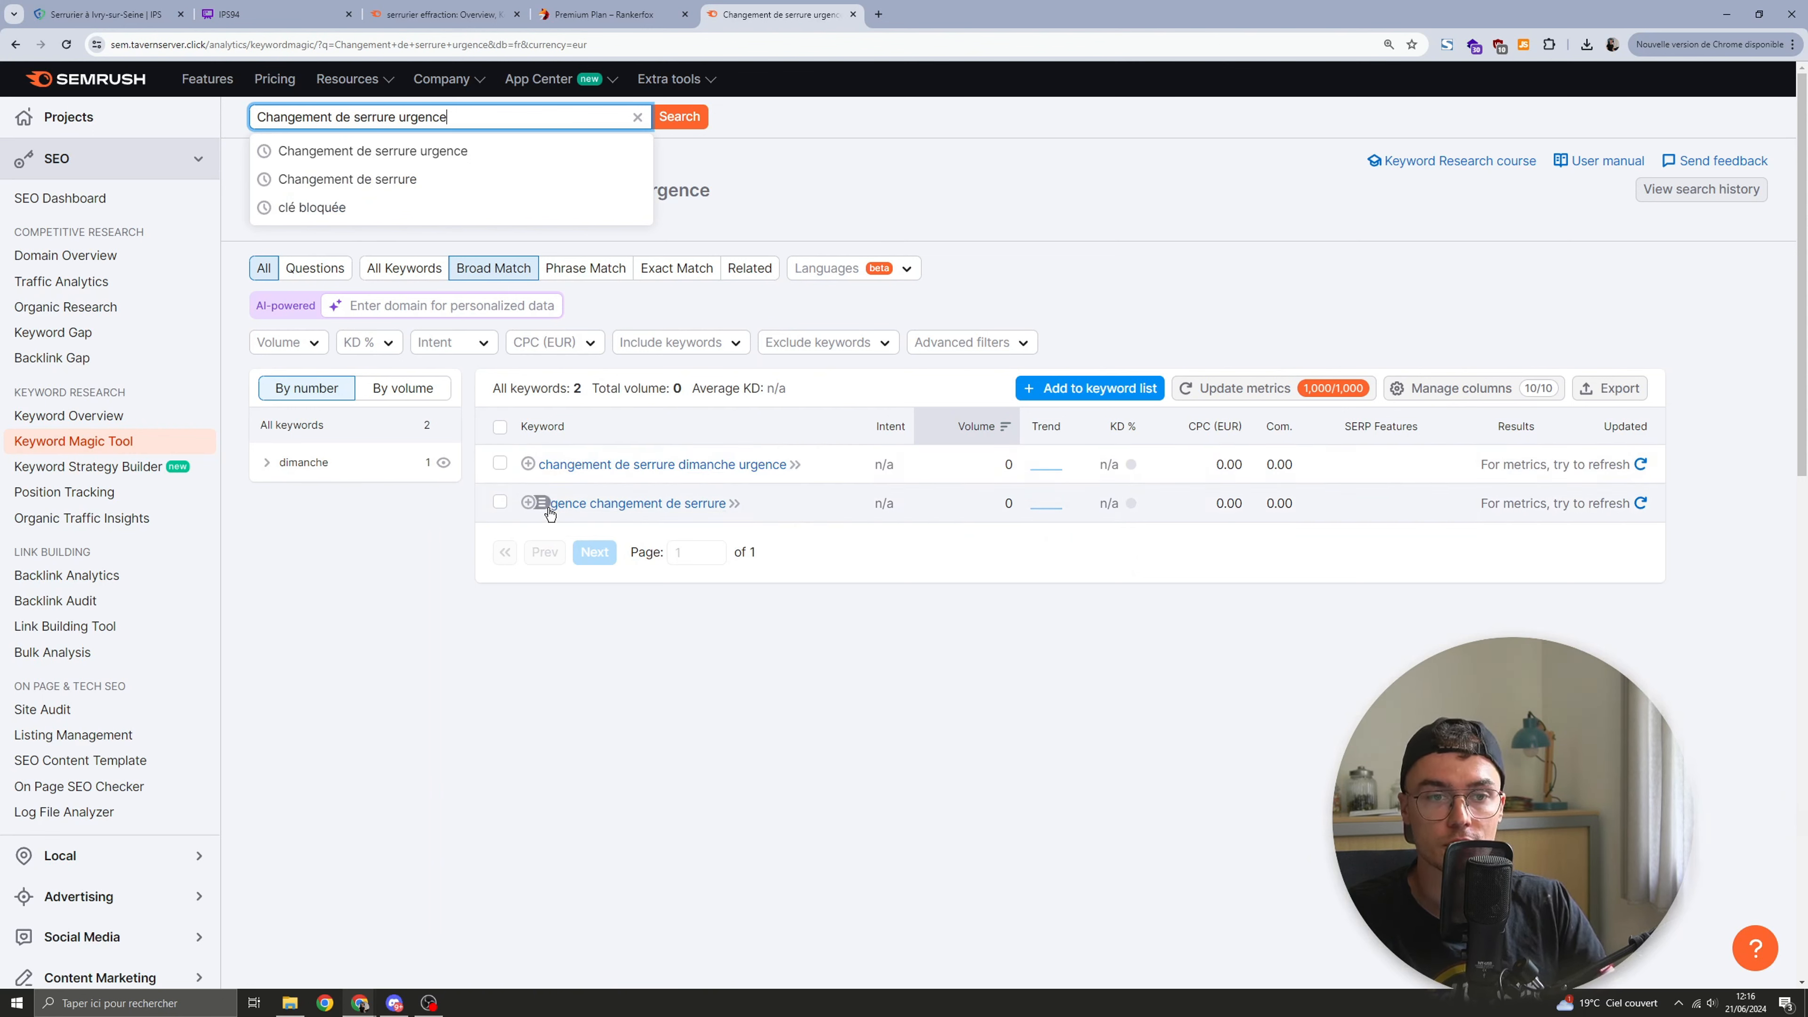
Step: Copy the keyword "urgence changement de serrure" from Semrush and add it as a child of "Changement de serrure" in Whimsical
left_click_drag(539, 503, 733, 518)
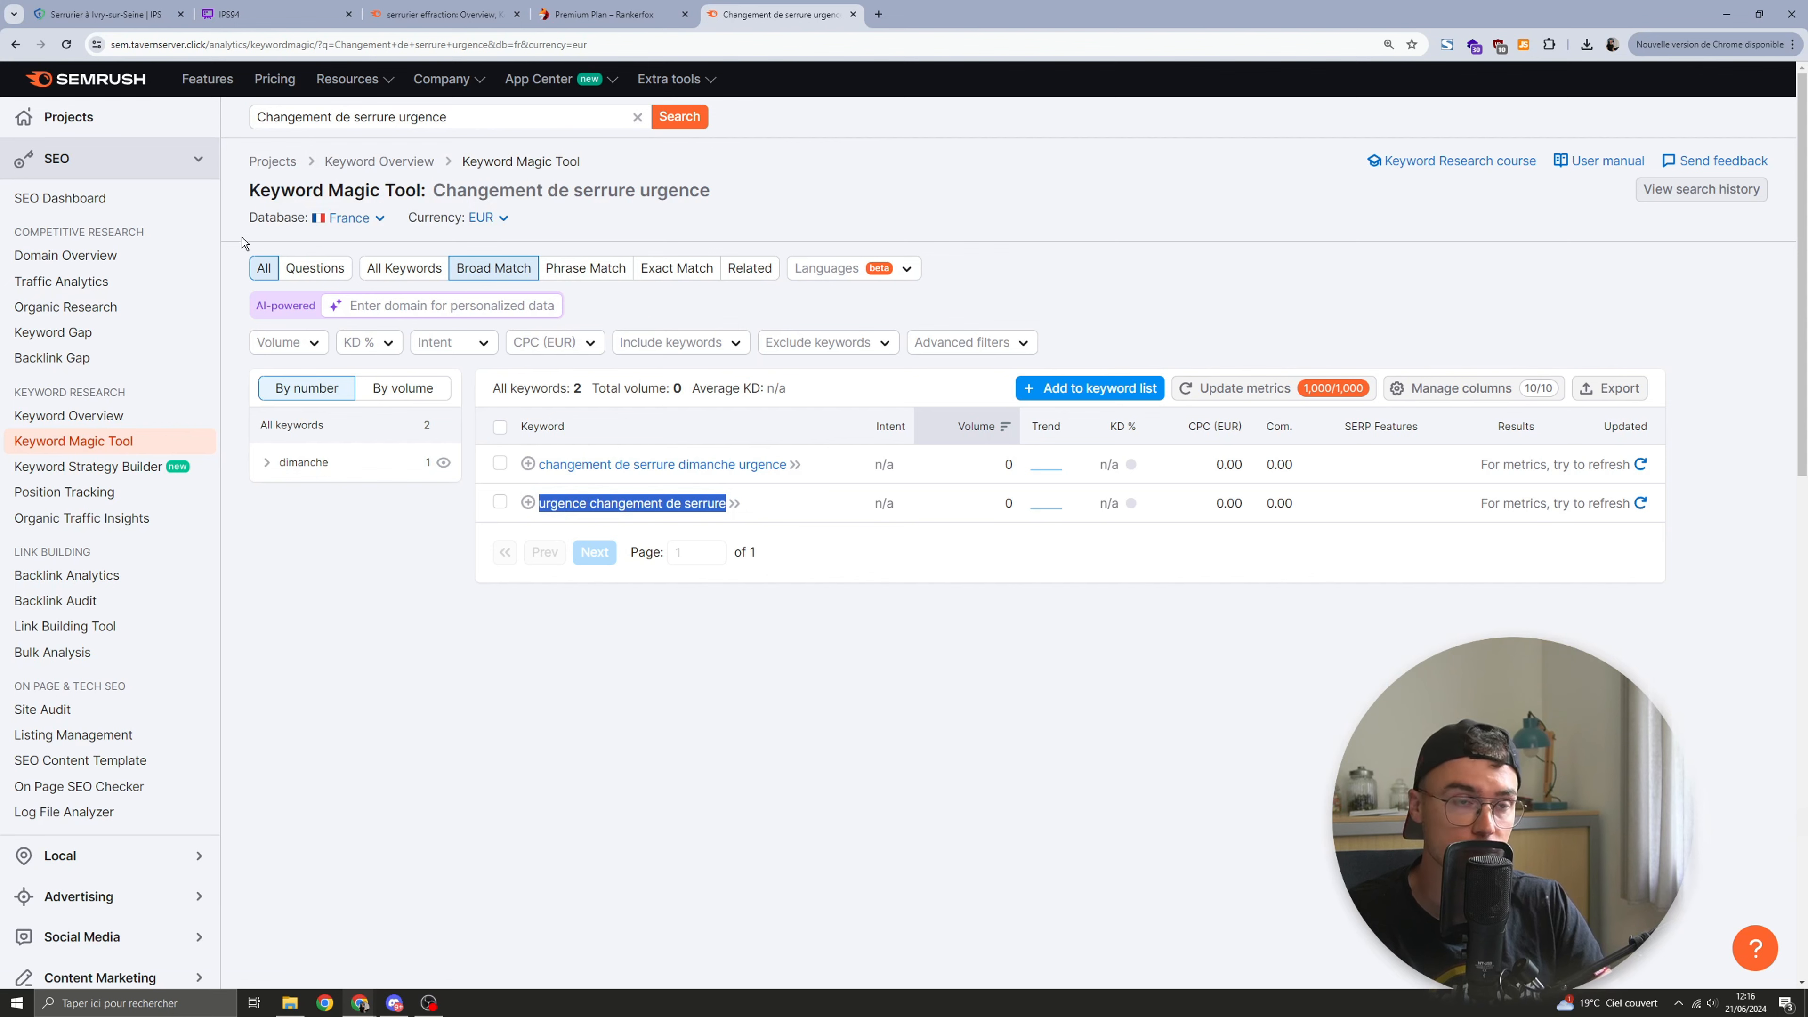
left_click(278, 14)
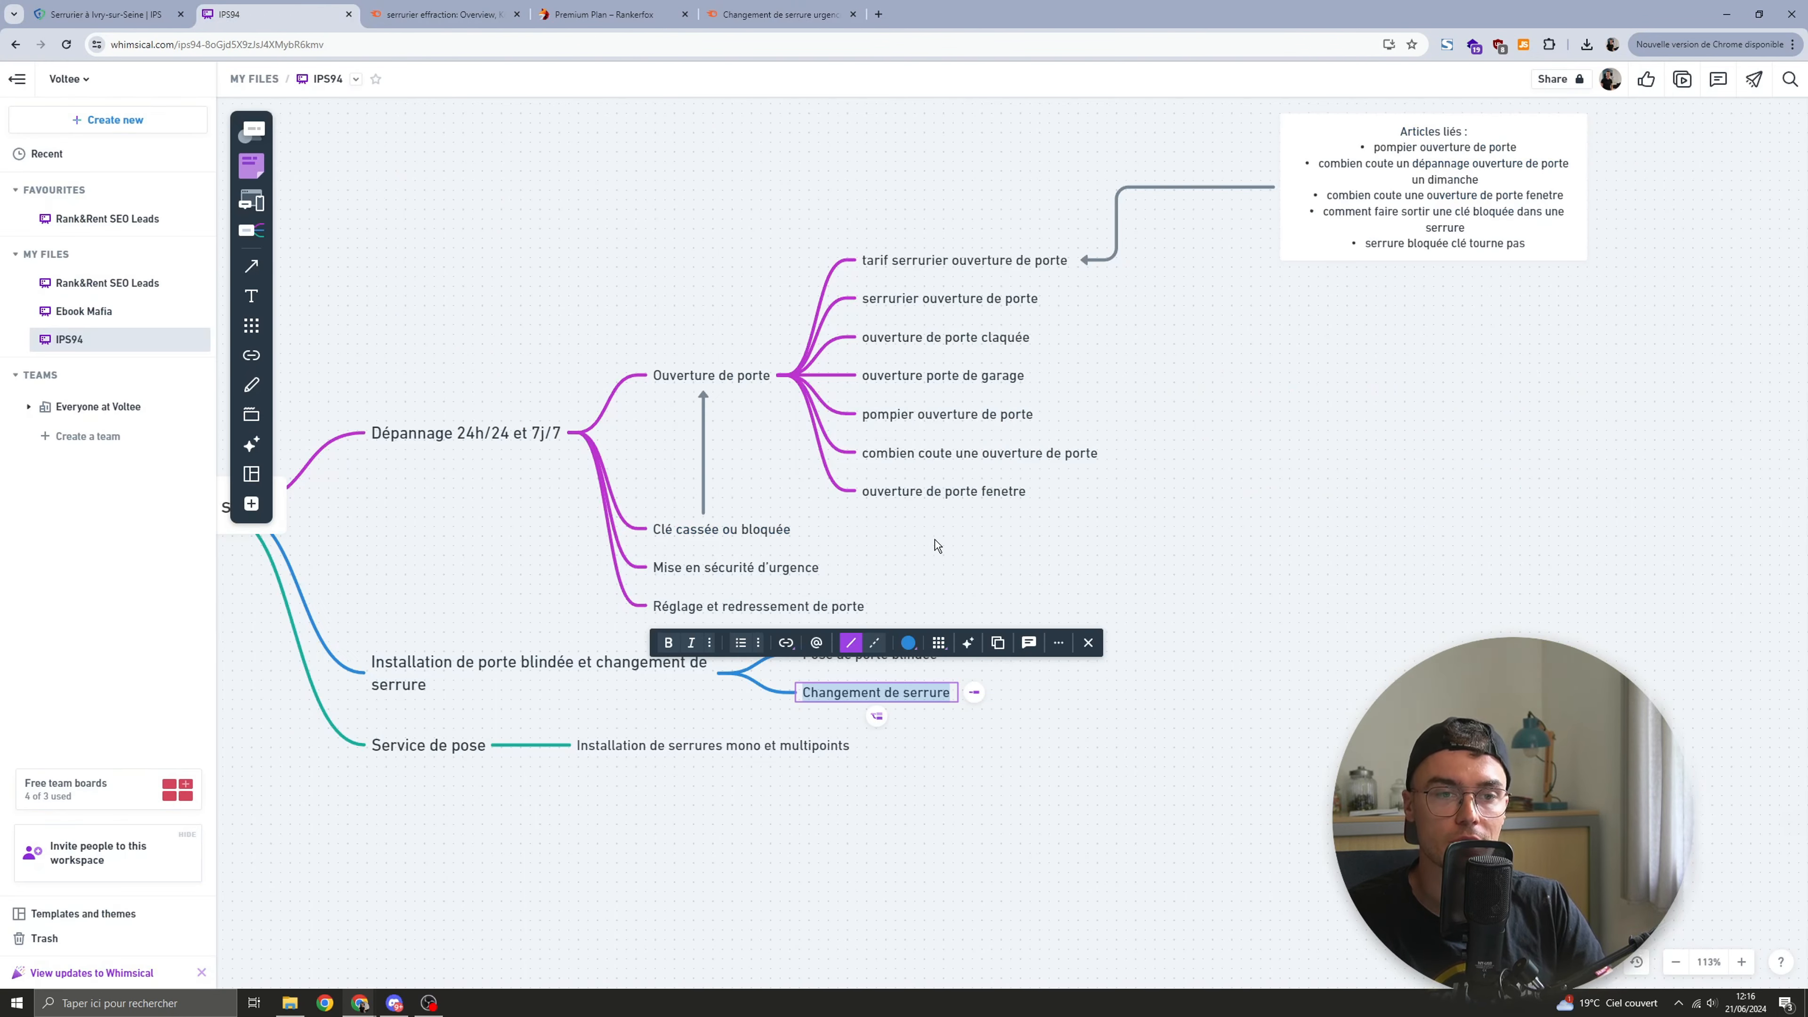
left_click(937, 546)
left_click(889, 696)
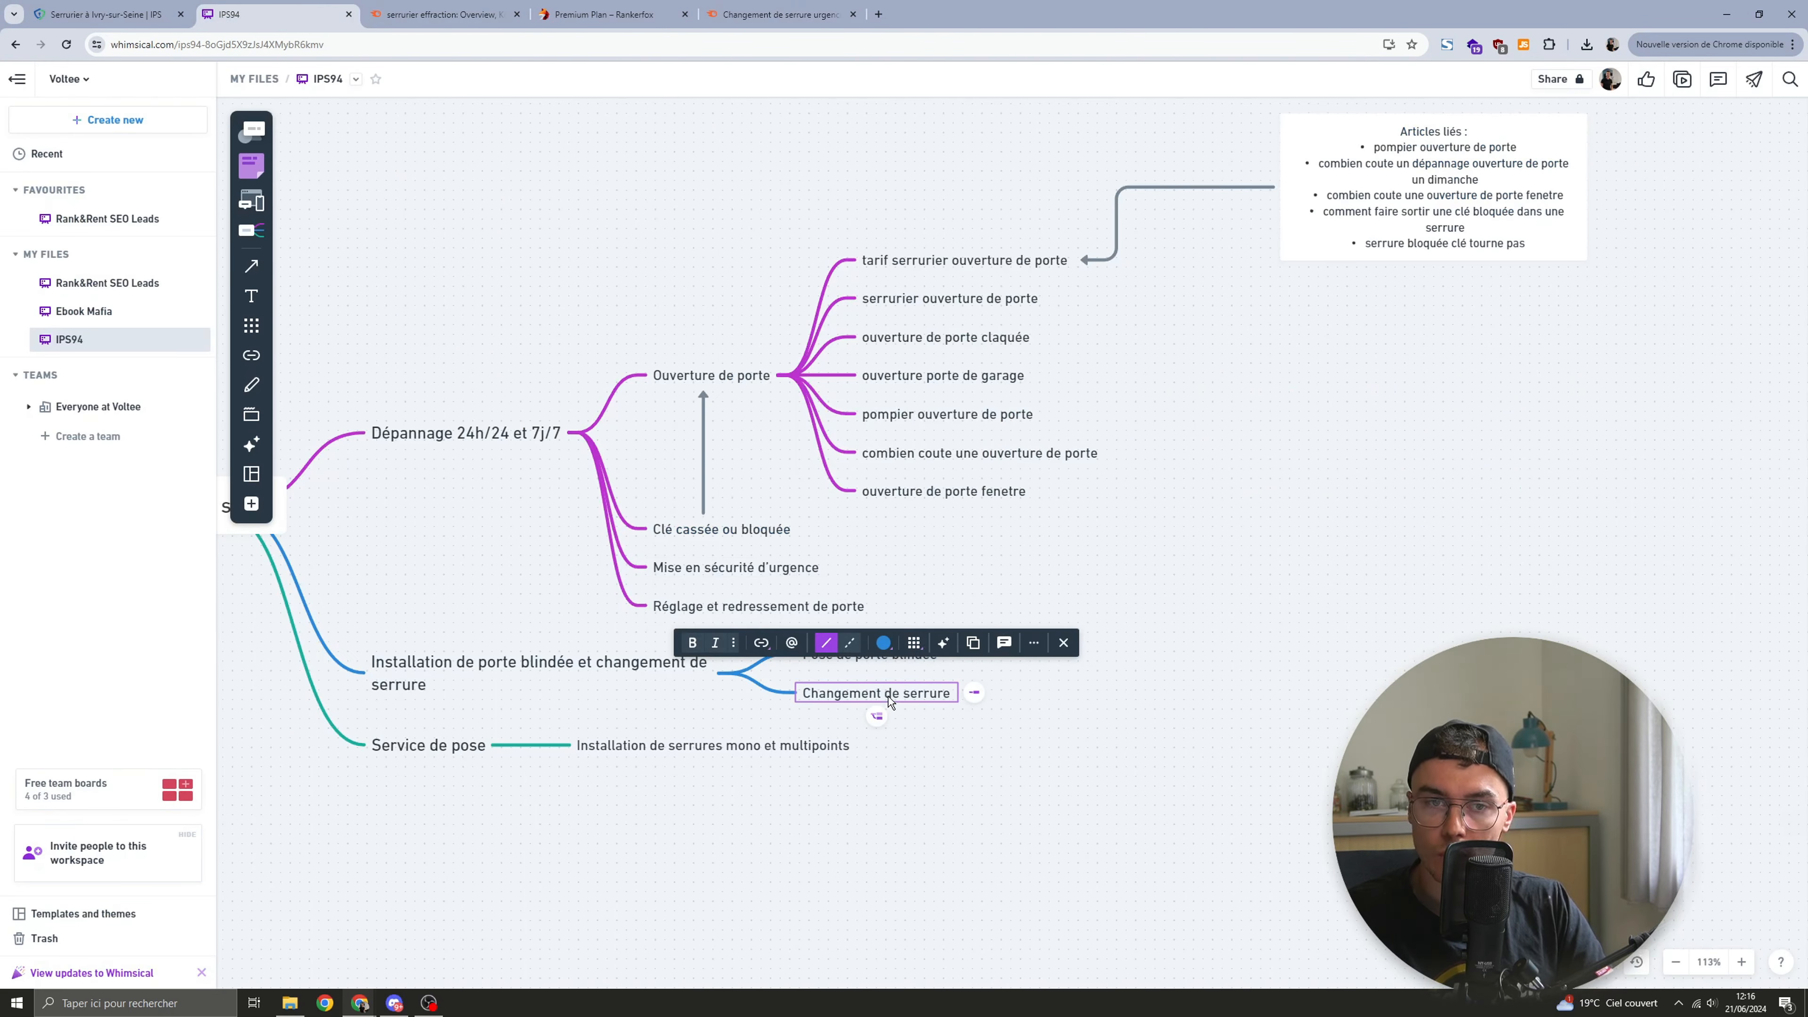
left_click(974, 694)
key("ctrl+v")
left_click(1167, 771)
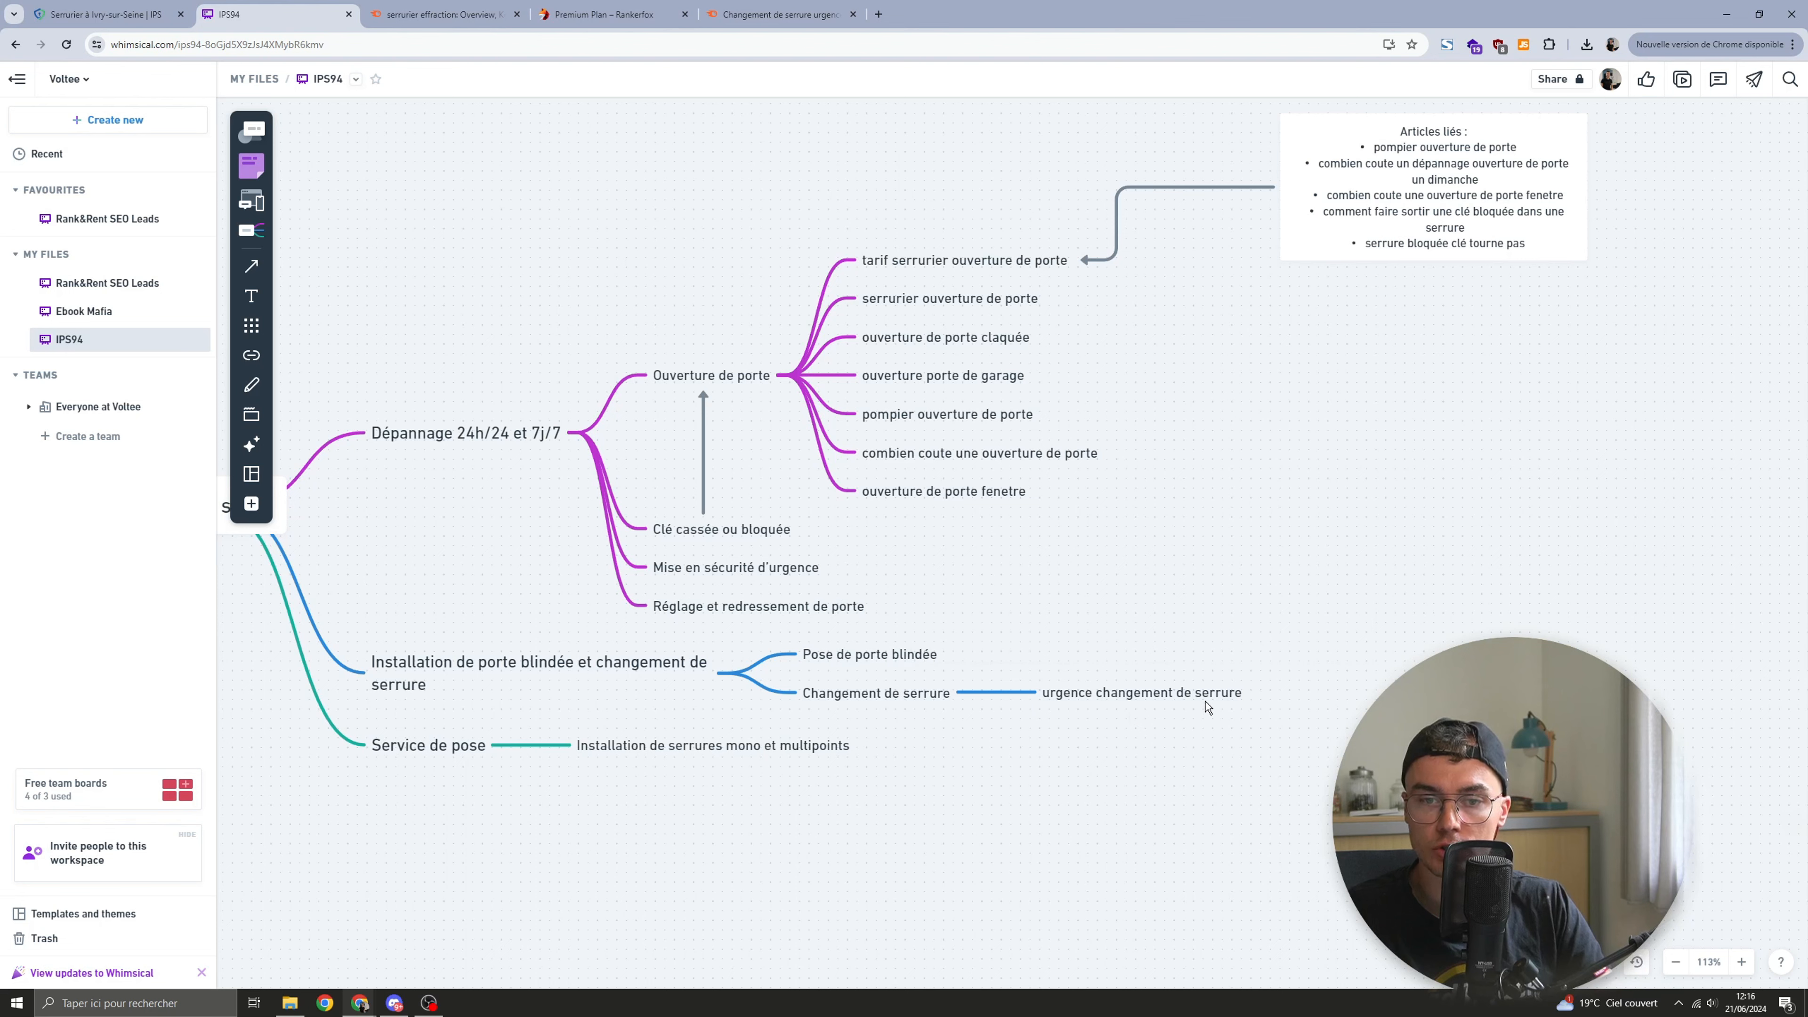
Step: Duplicate the "Articles liés" note, place the copy beside "urgence changement de serrure" and connect it to that node with an arrow
left_click(1201, 702)
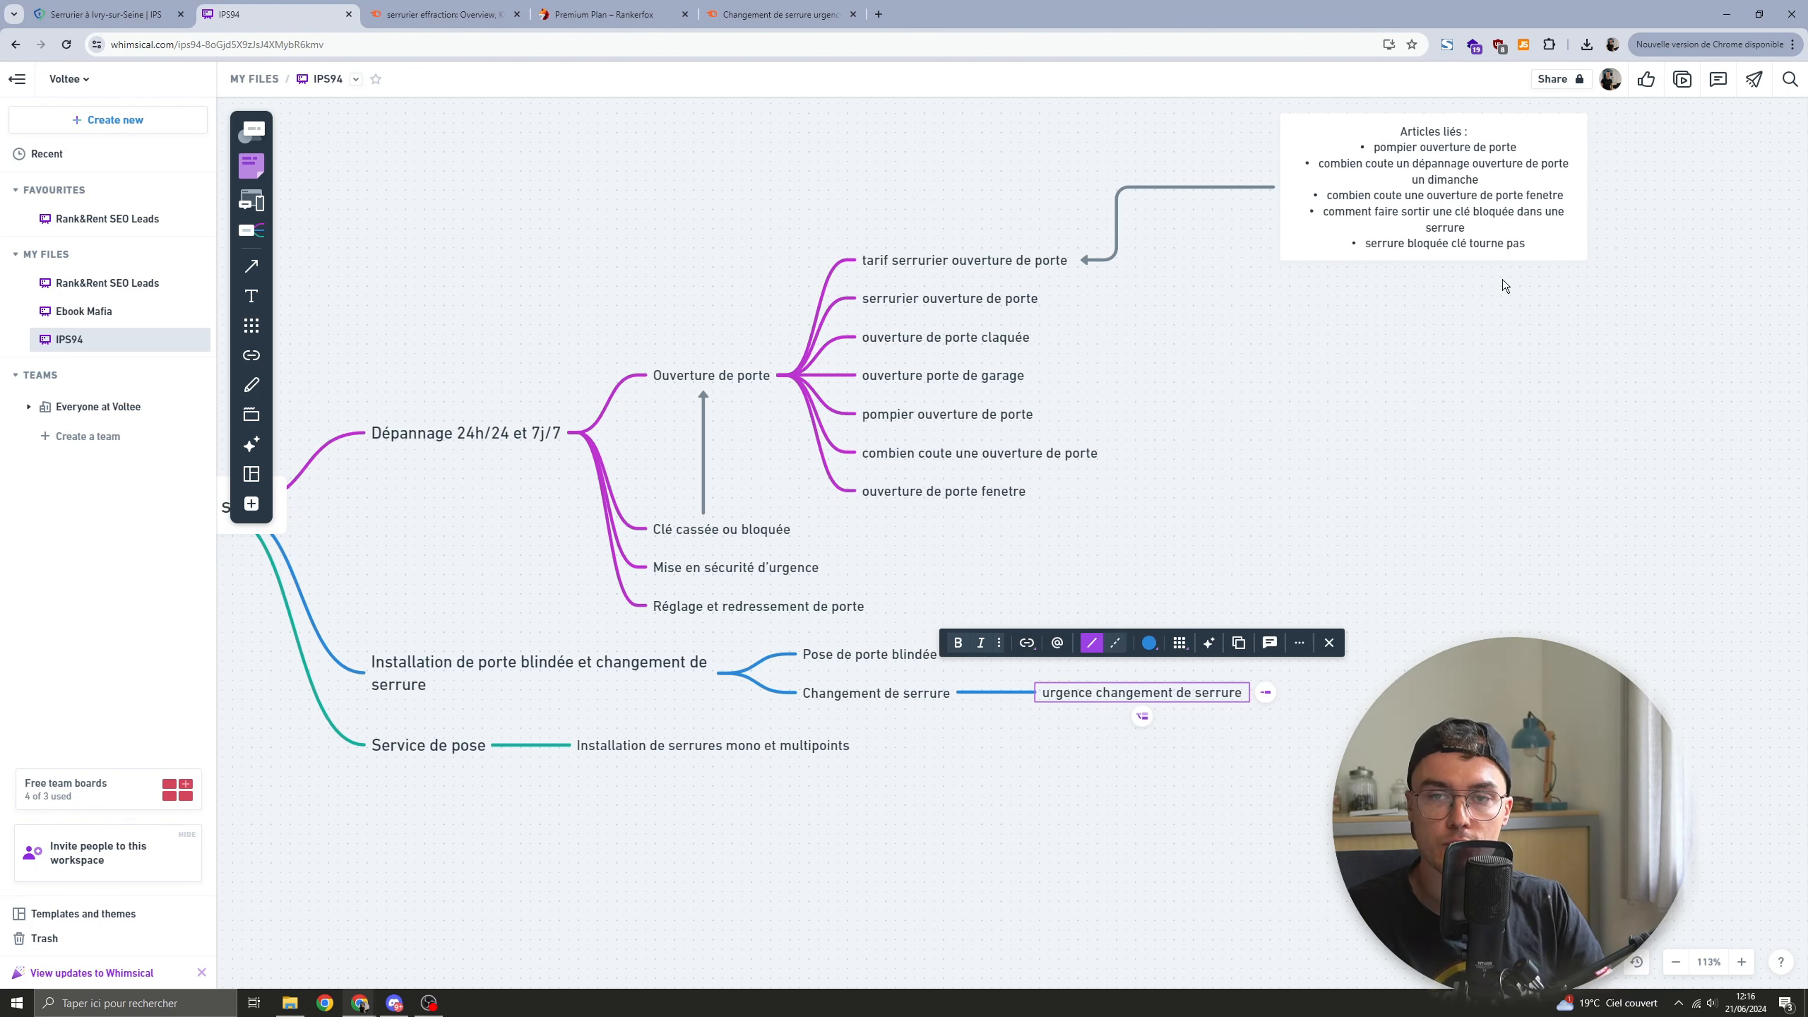
key("ctrl+v")
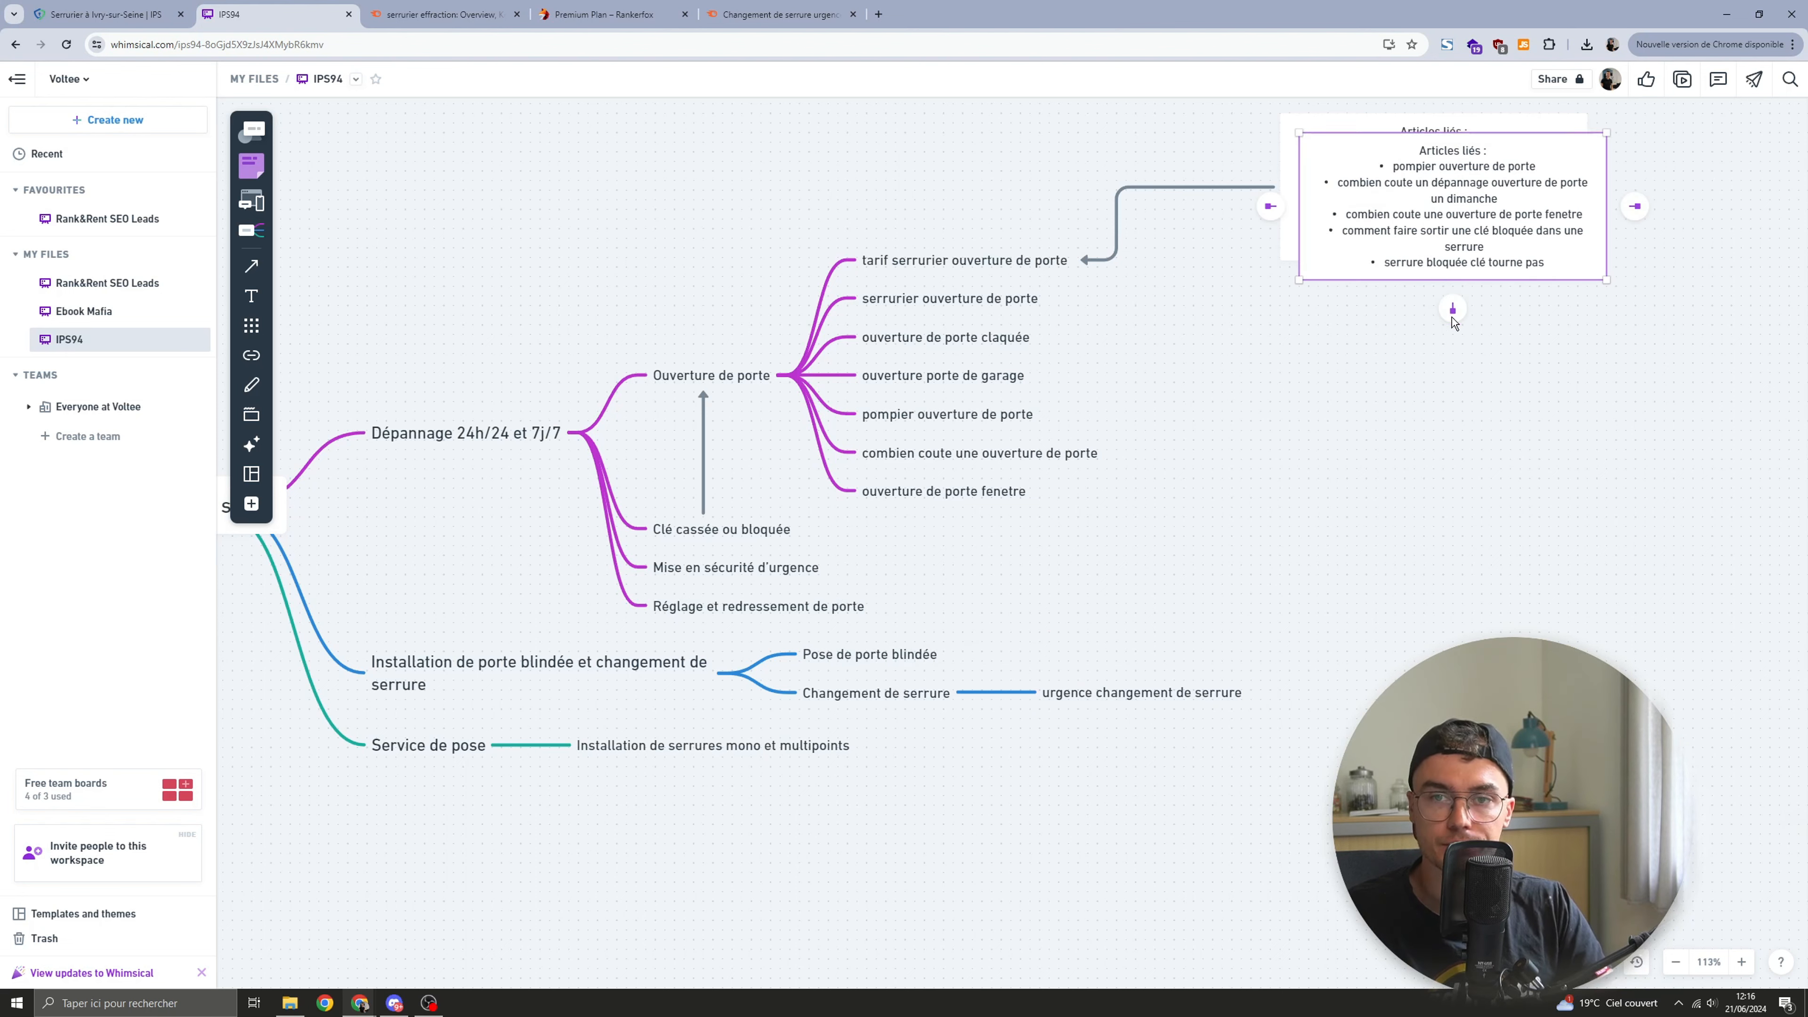
mouse_move(1454, 246)
left_mouse_down()
mouse_move(1473, 382)
mouse_move(1560, 646)
left_mouse_up()
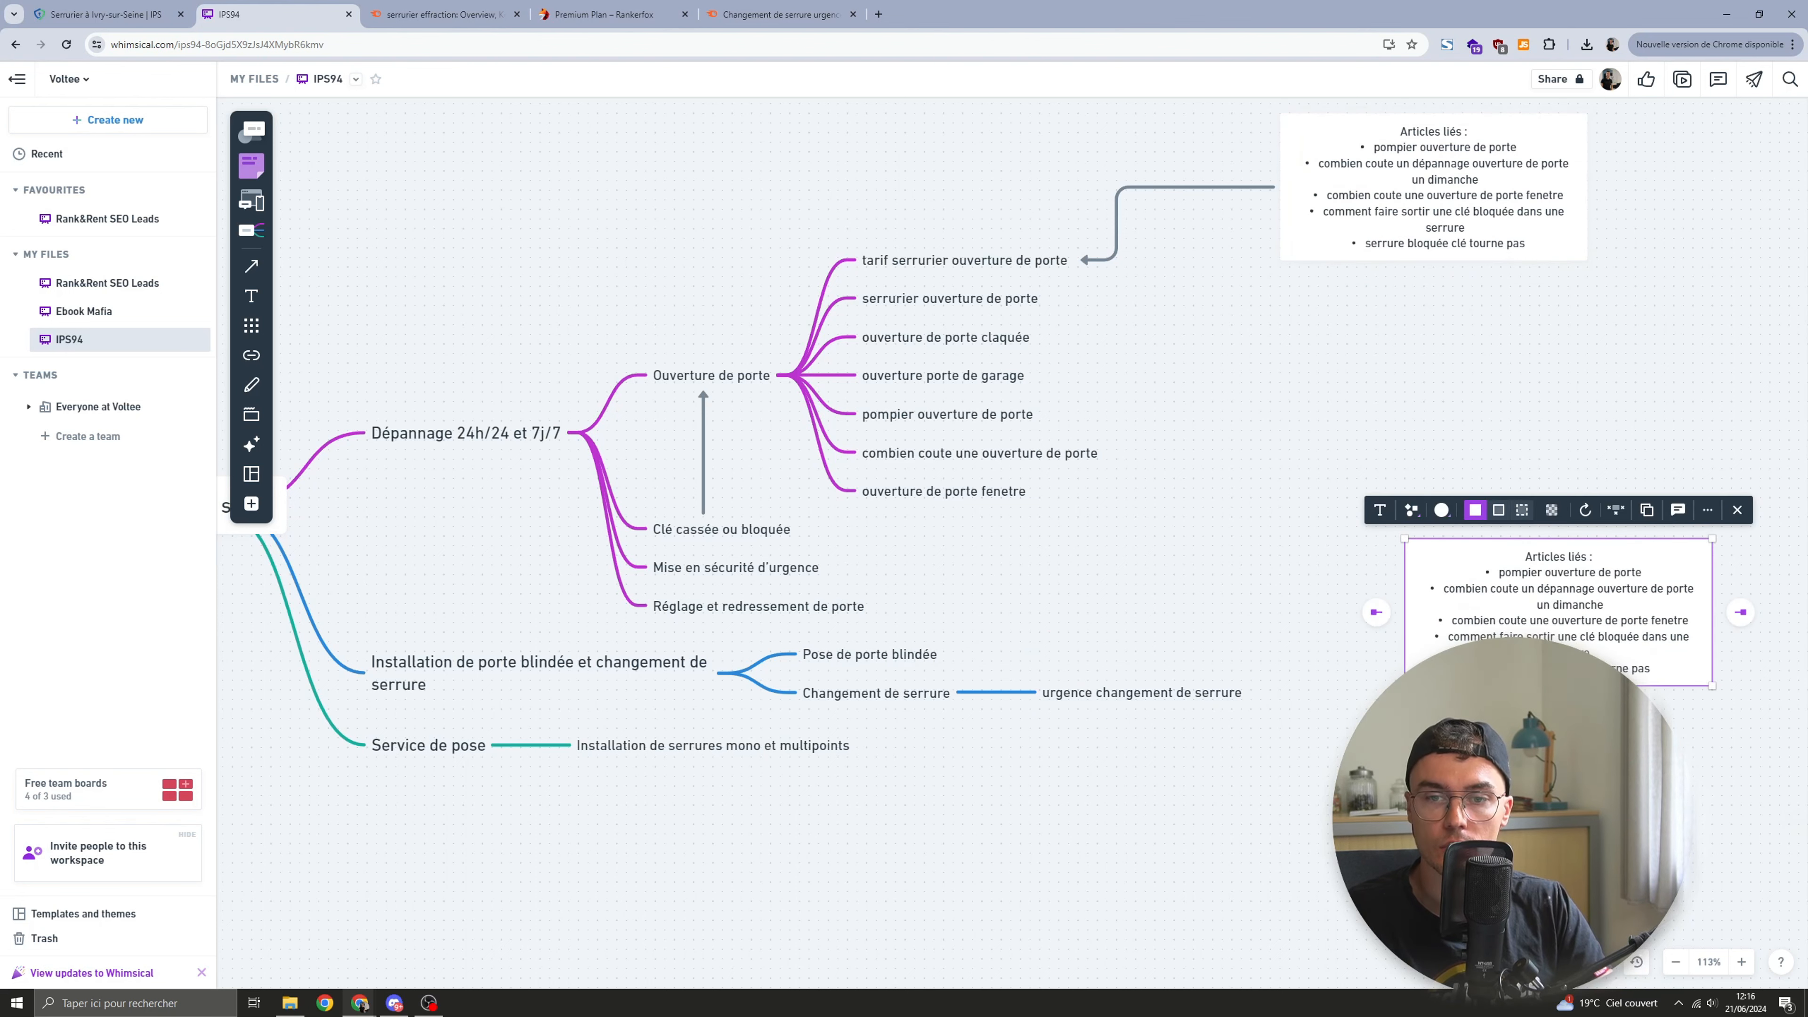
left_click_drag(1376, 611, 1251, 684)
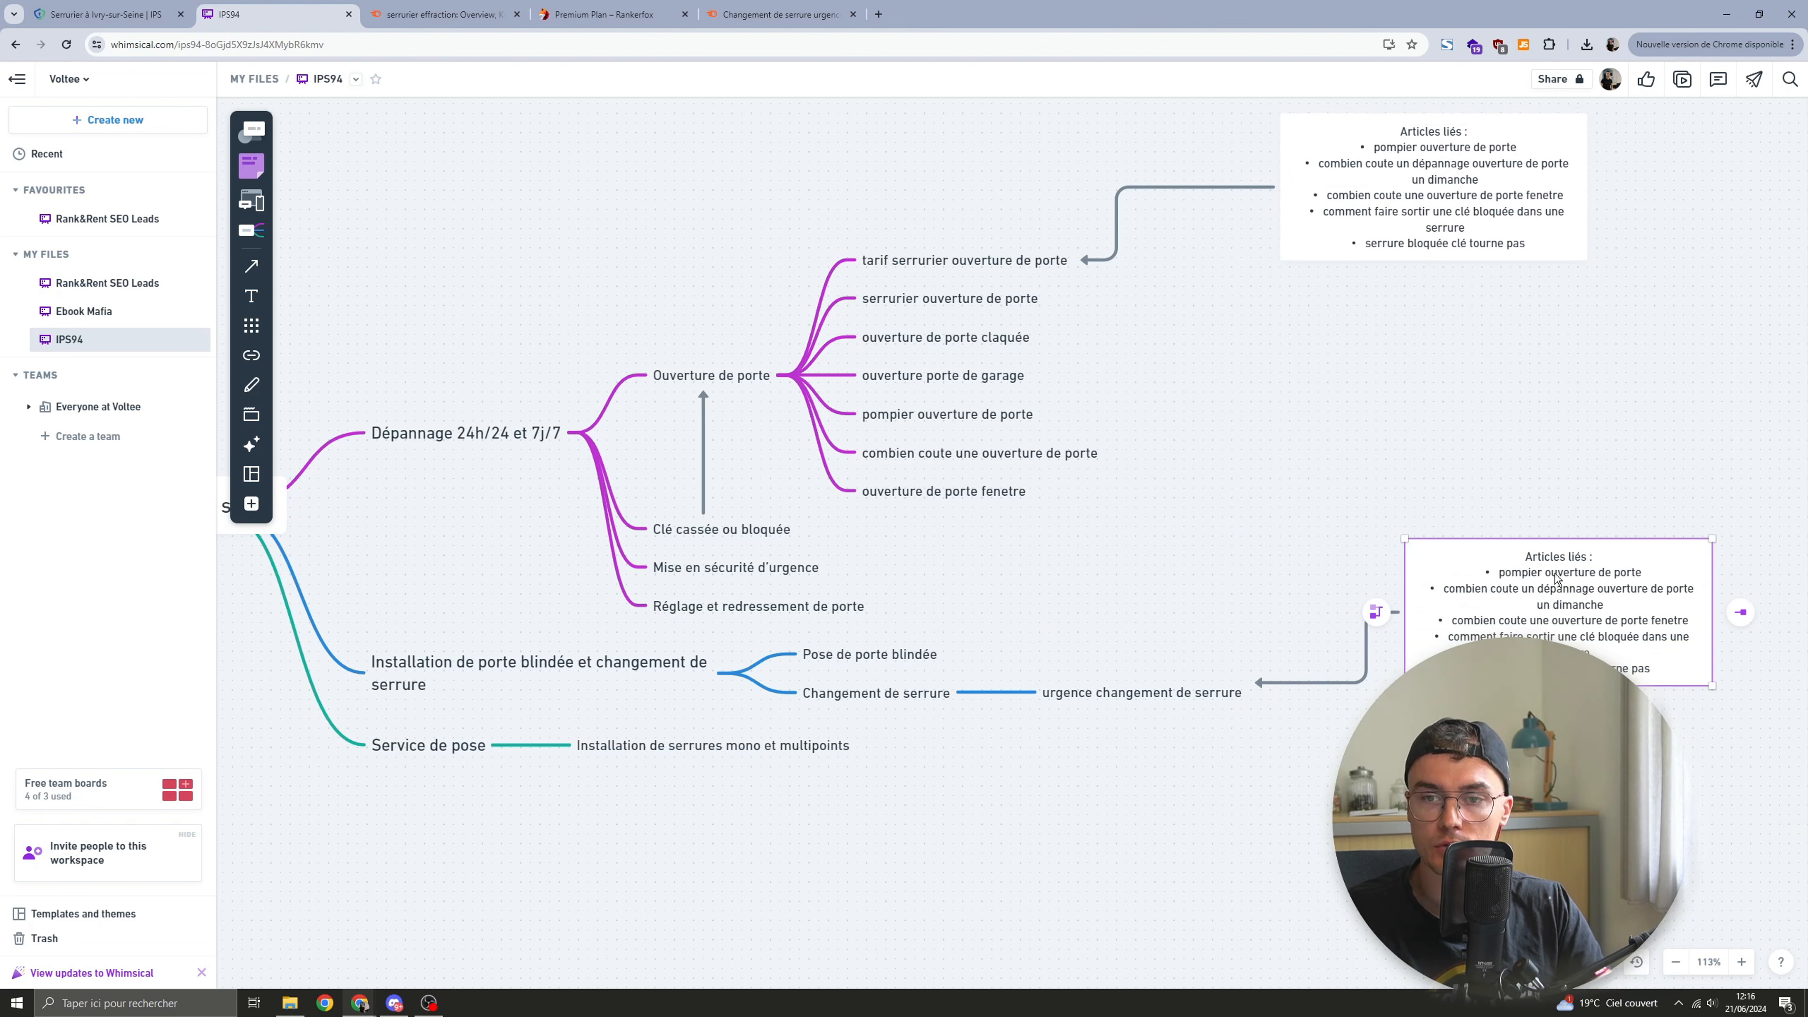
left_click_drag(1499, 572, 1677, 720)
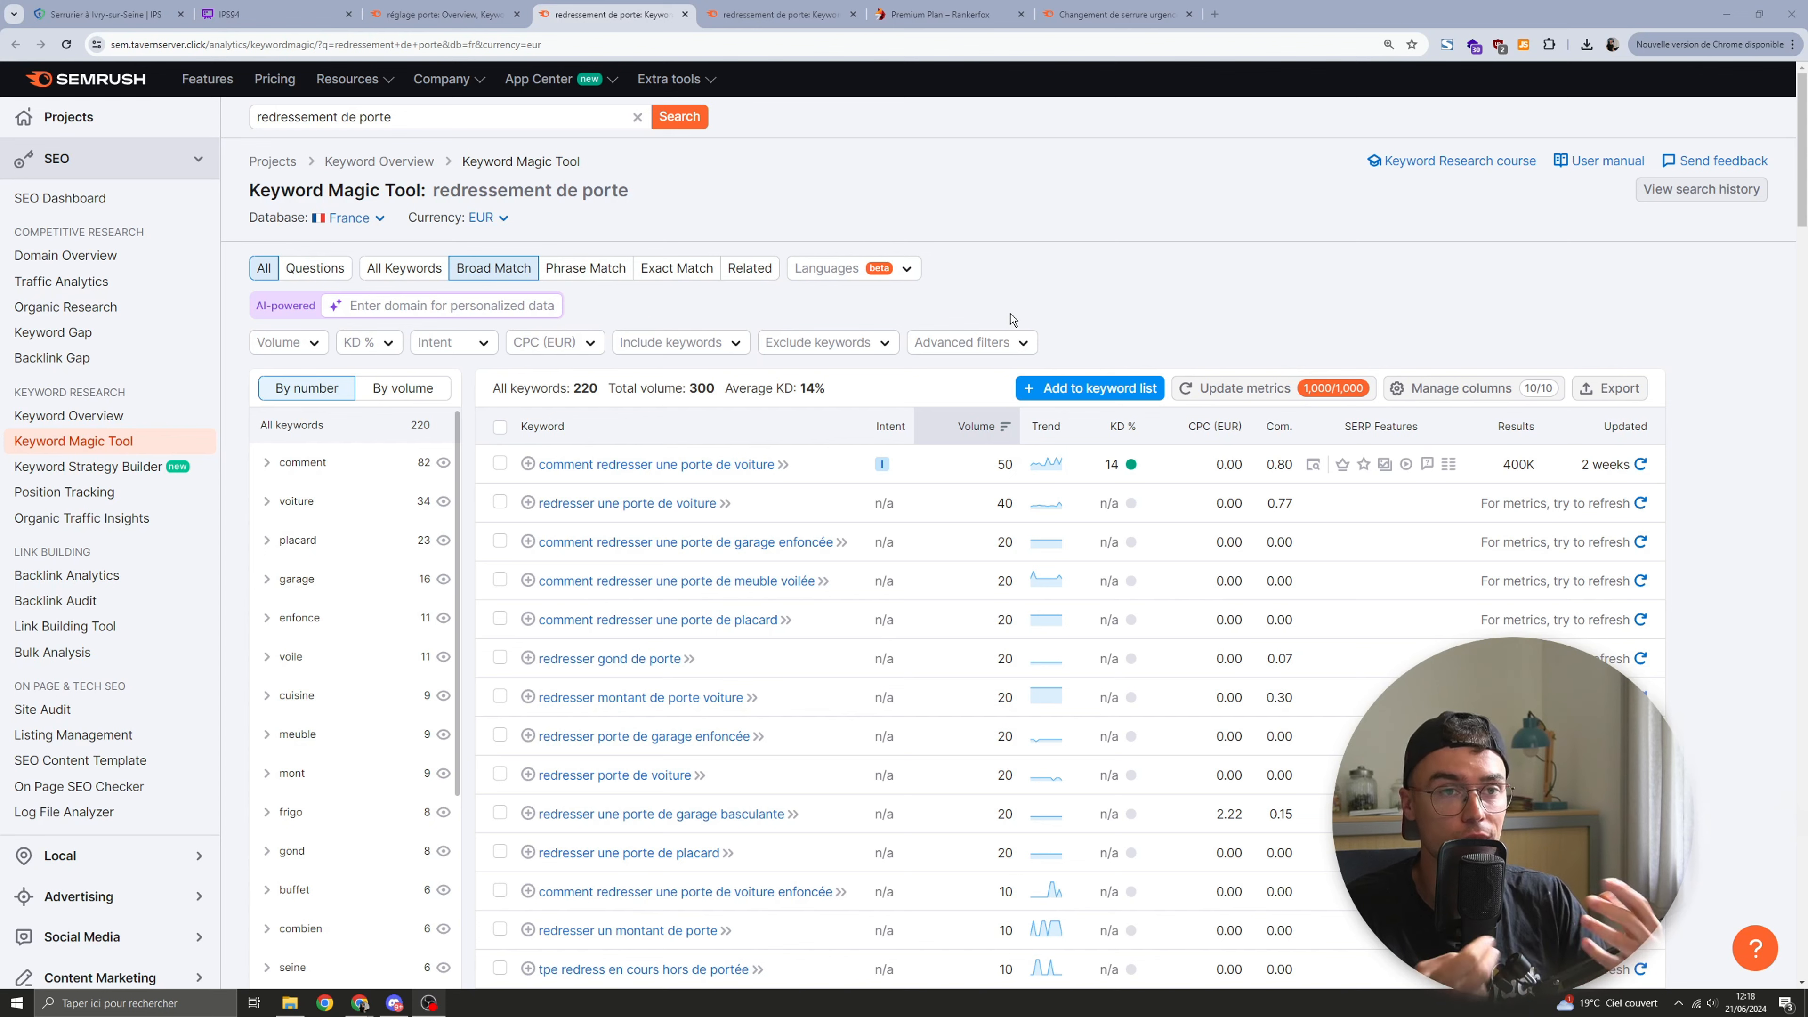
Step: In the "réglage porte" keyword overview, open the full lists of questions and keyword variations in separate browser tabs
left_click(491, 10)
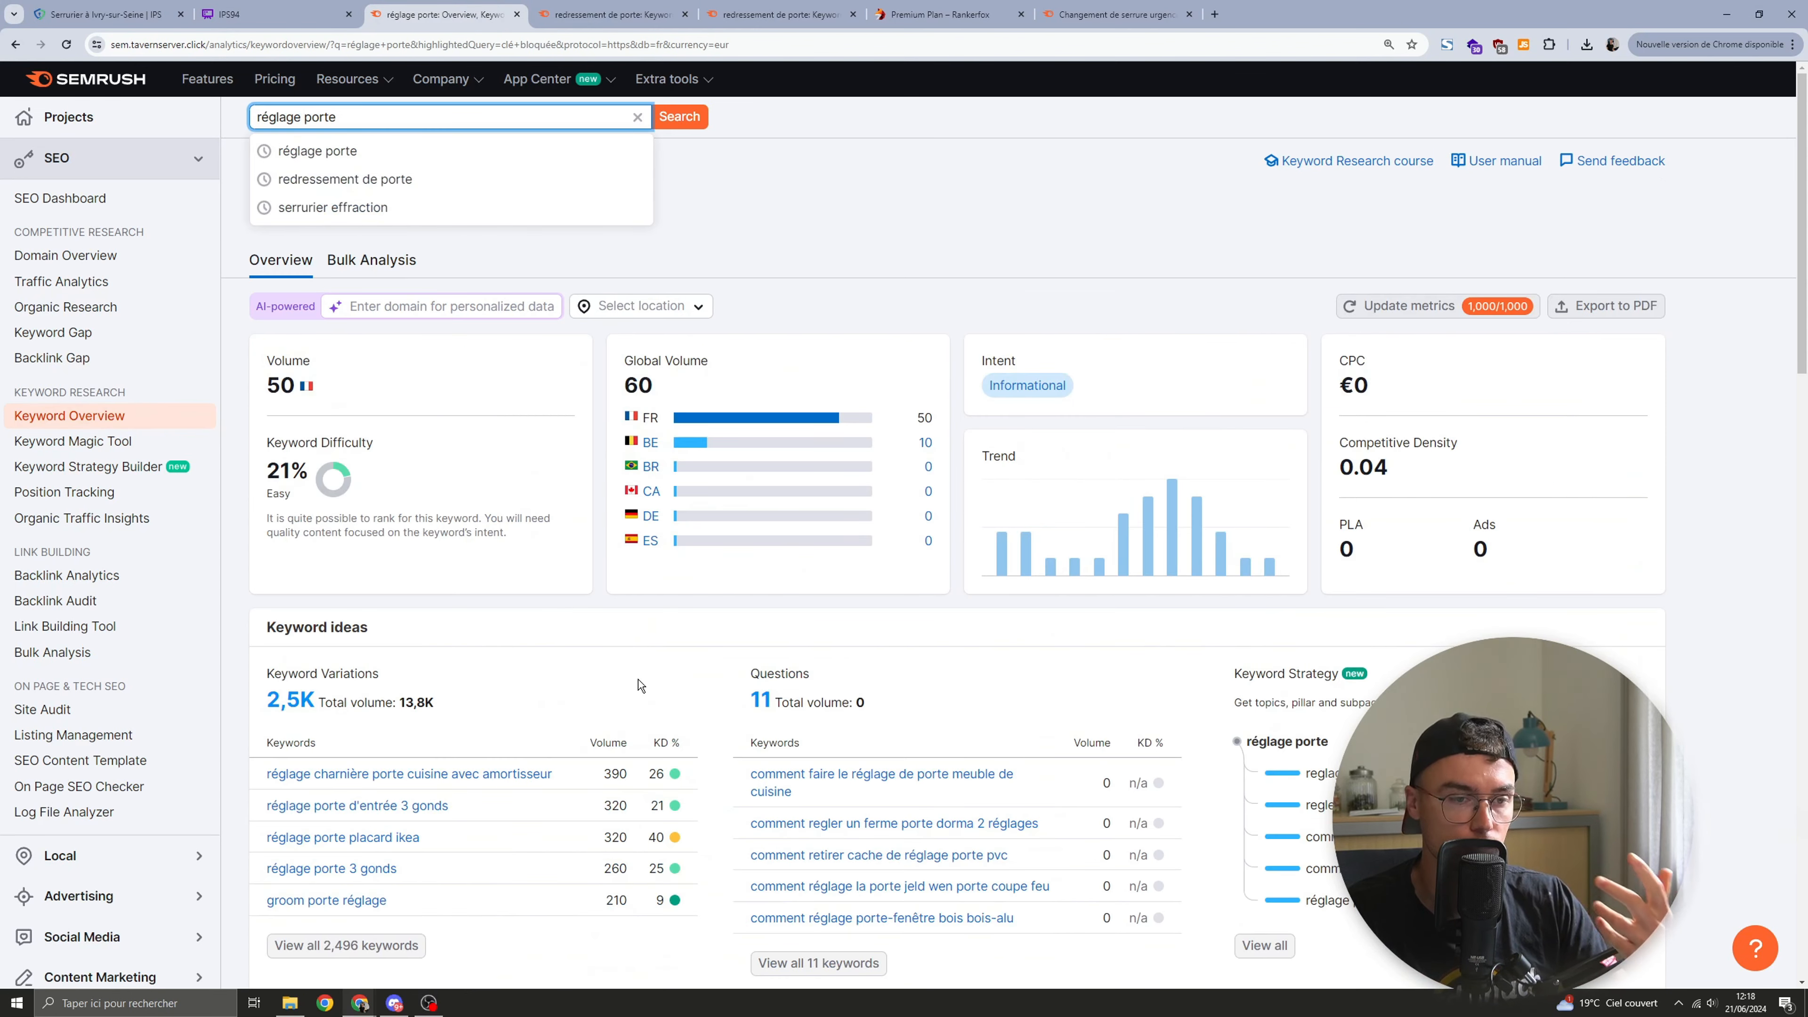
scroll(644, 685, "down", 1)
middle_click(830, 898)
middle_click(413, 877)
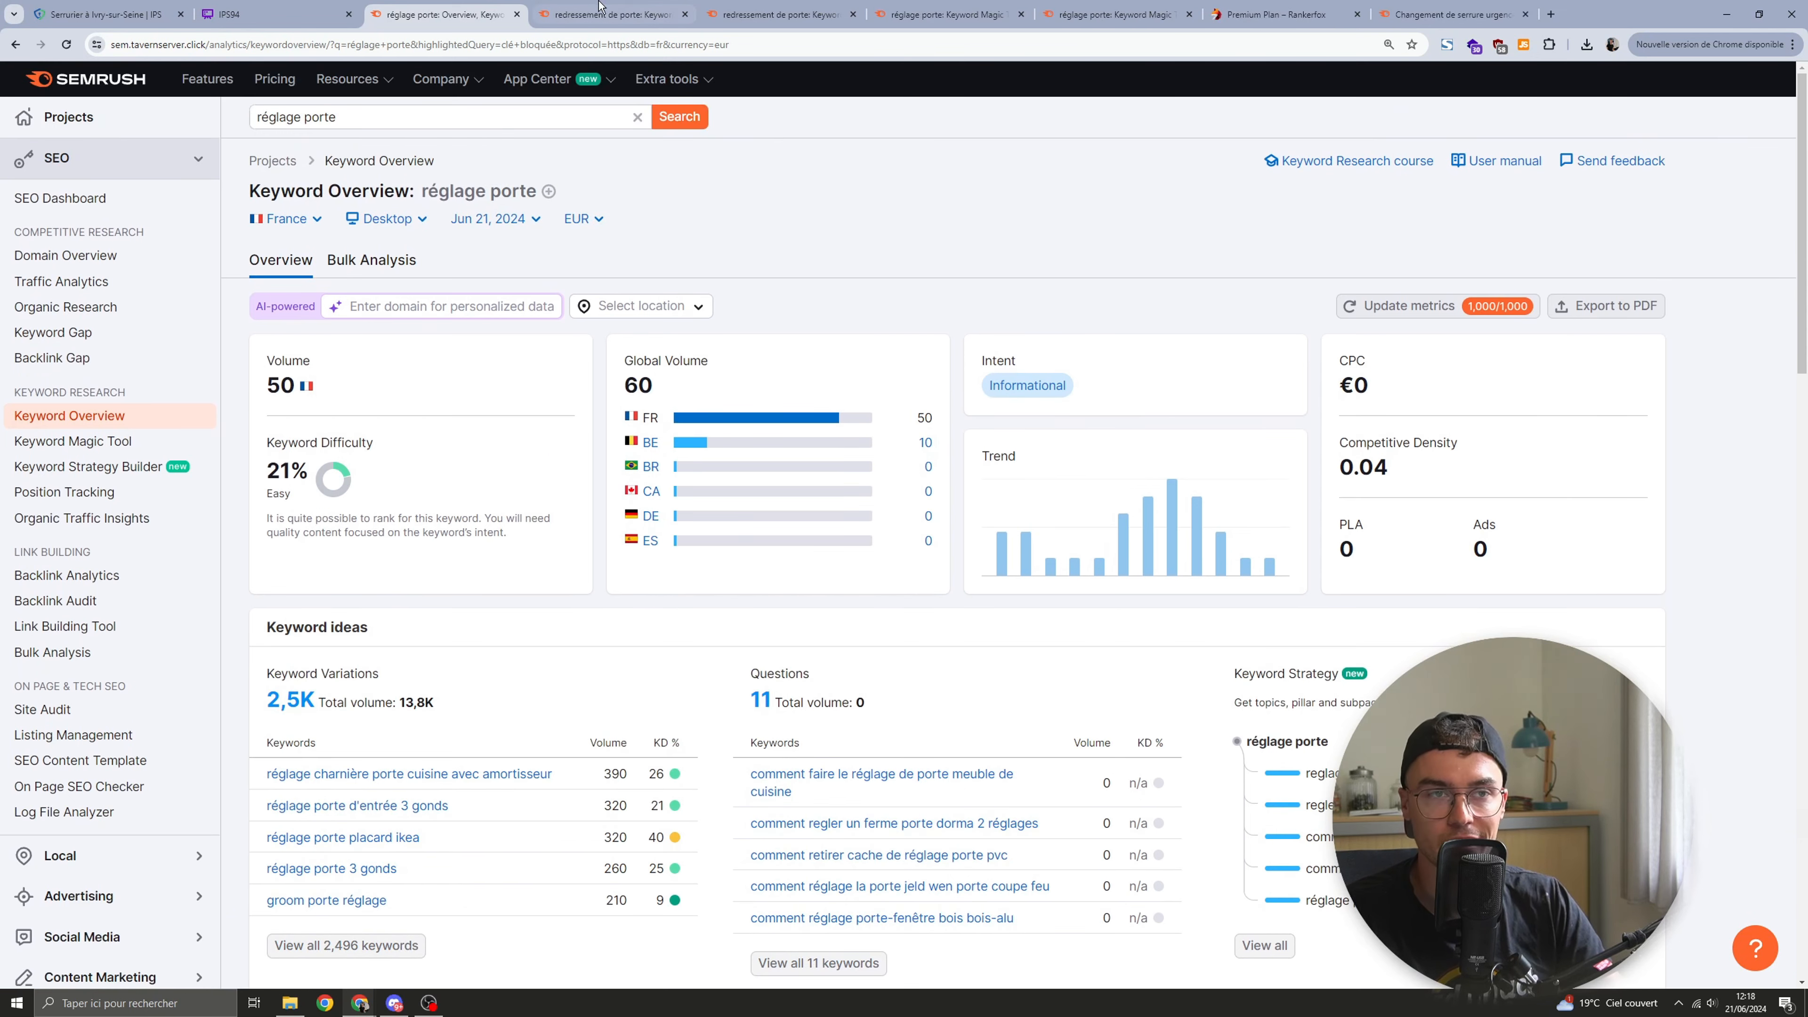
Step: Review the Semrush Keyword Magic Tool ideas for "redressement de porte", including "redresser gond de porte"
left_click(602, 10)
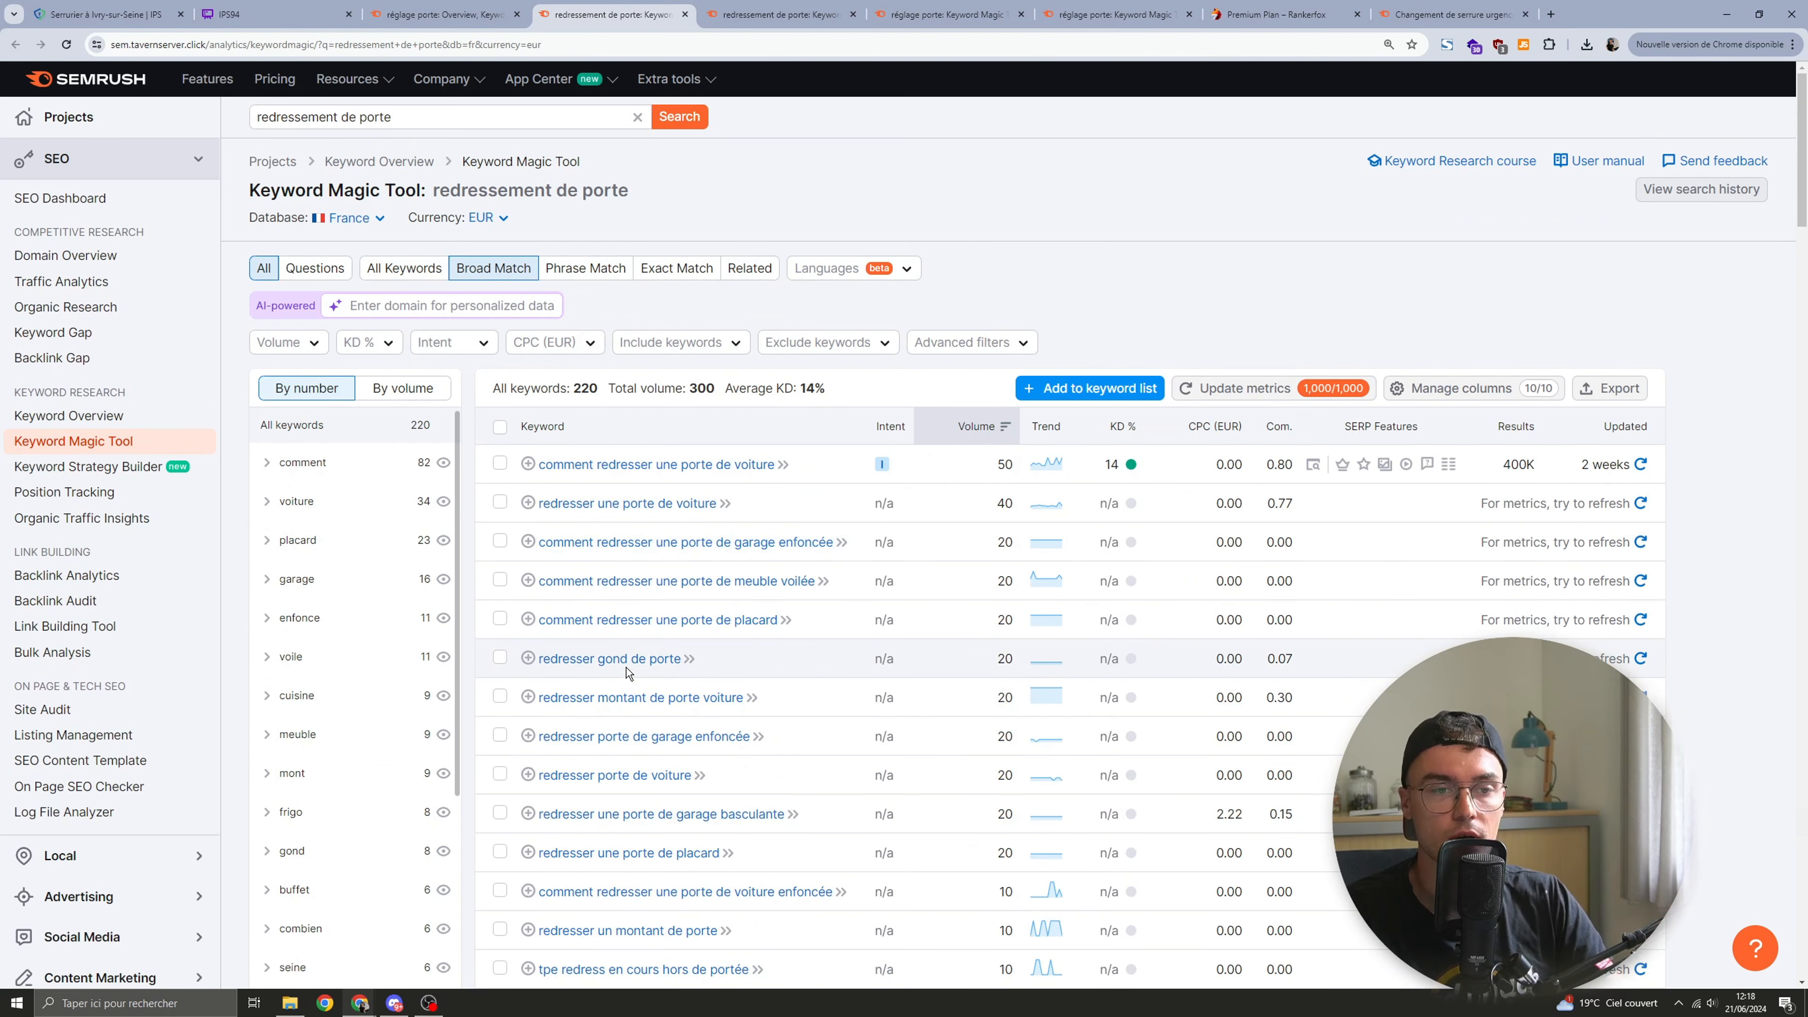
left_click_drag(543, 674, 693, 674)
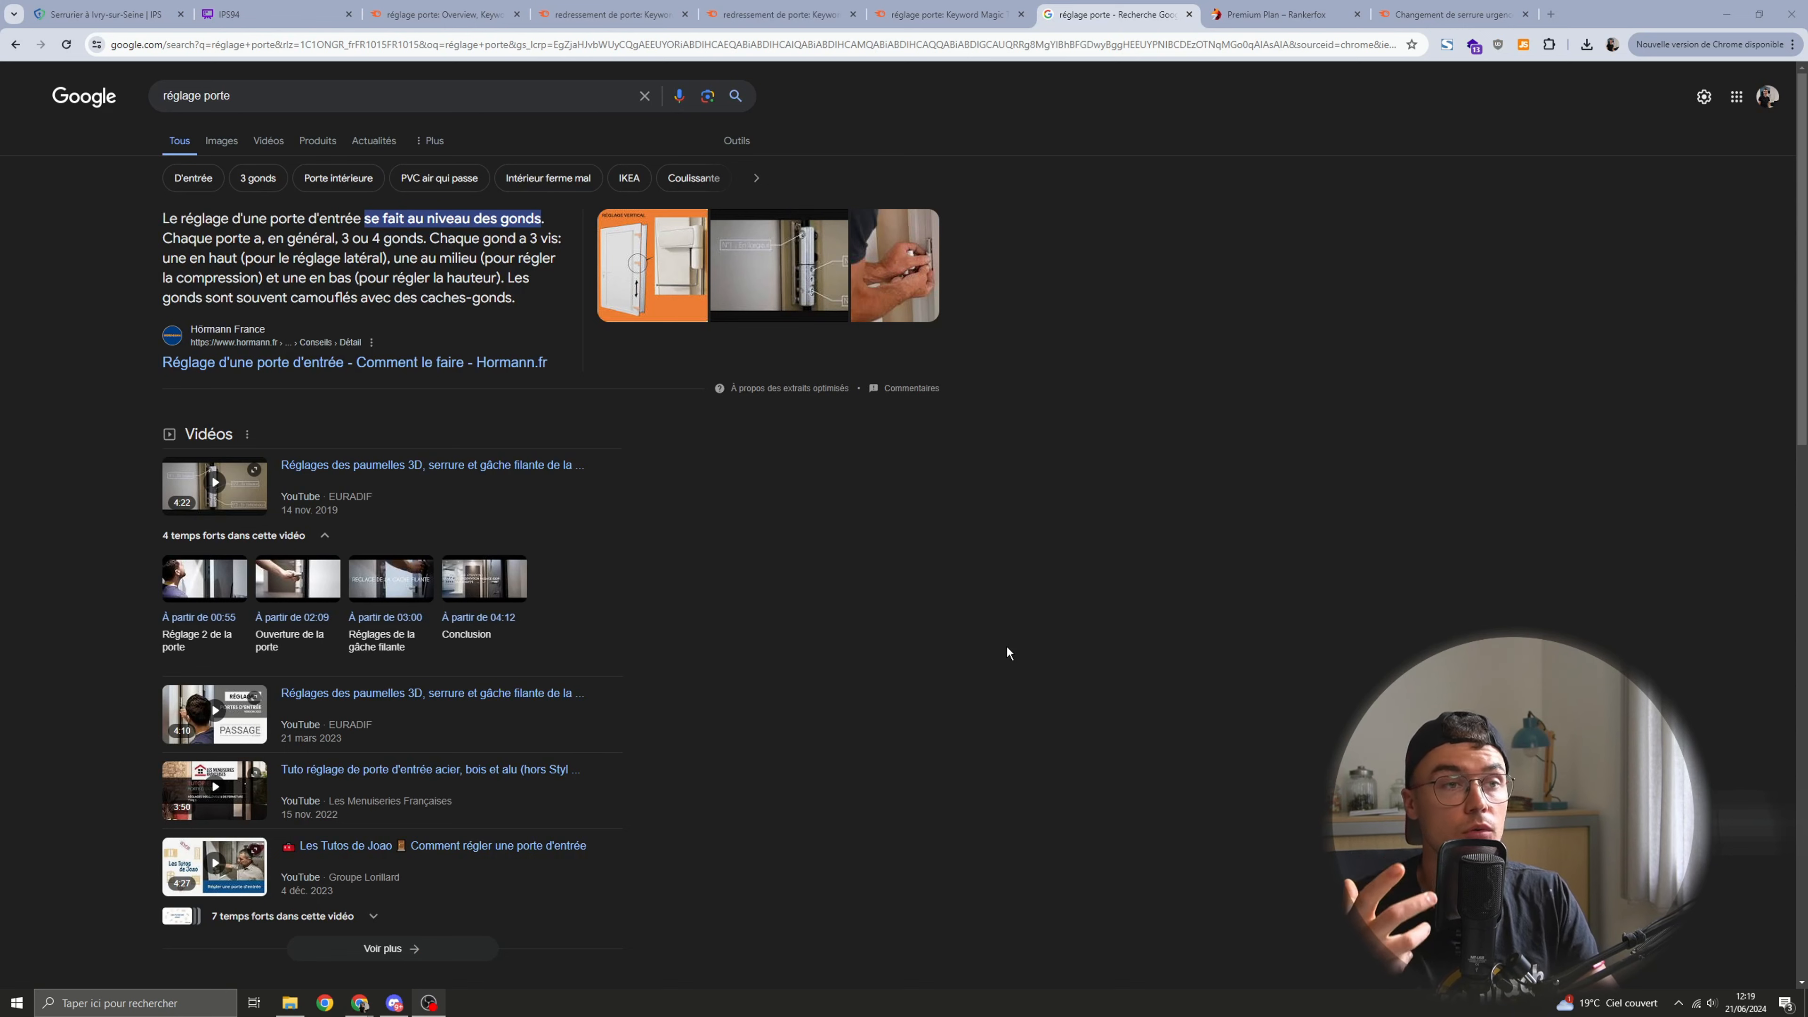
Step: Examine the Google results for "réglage porte" to judge the search intent, and return to the IPS94 mind map in Whimsical
scroll(997, 663, "down", 1)
scroll(982, 675, "down", 6)
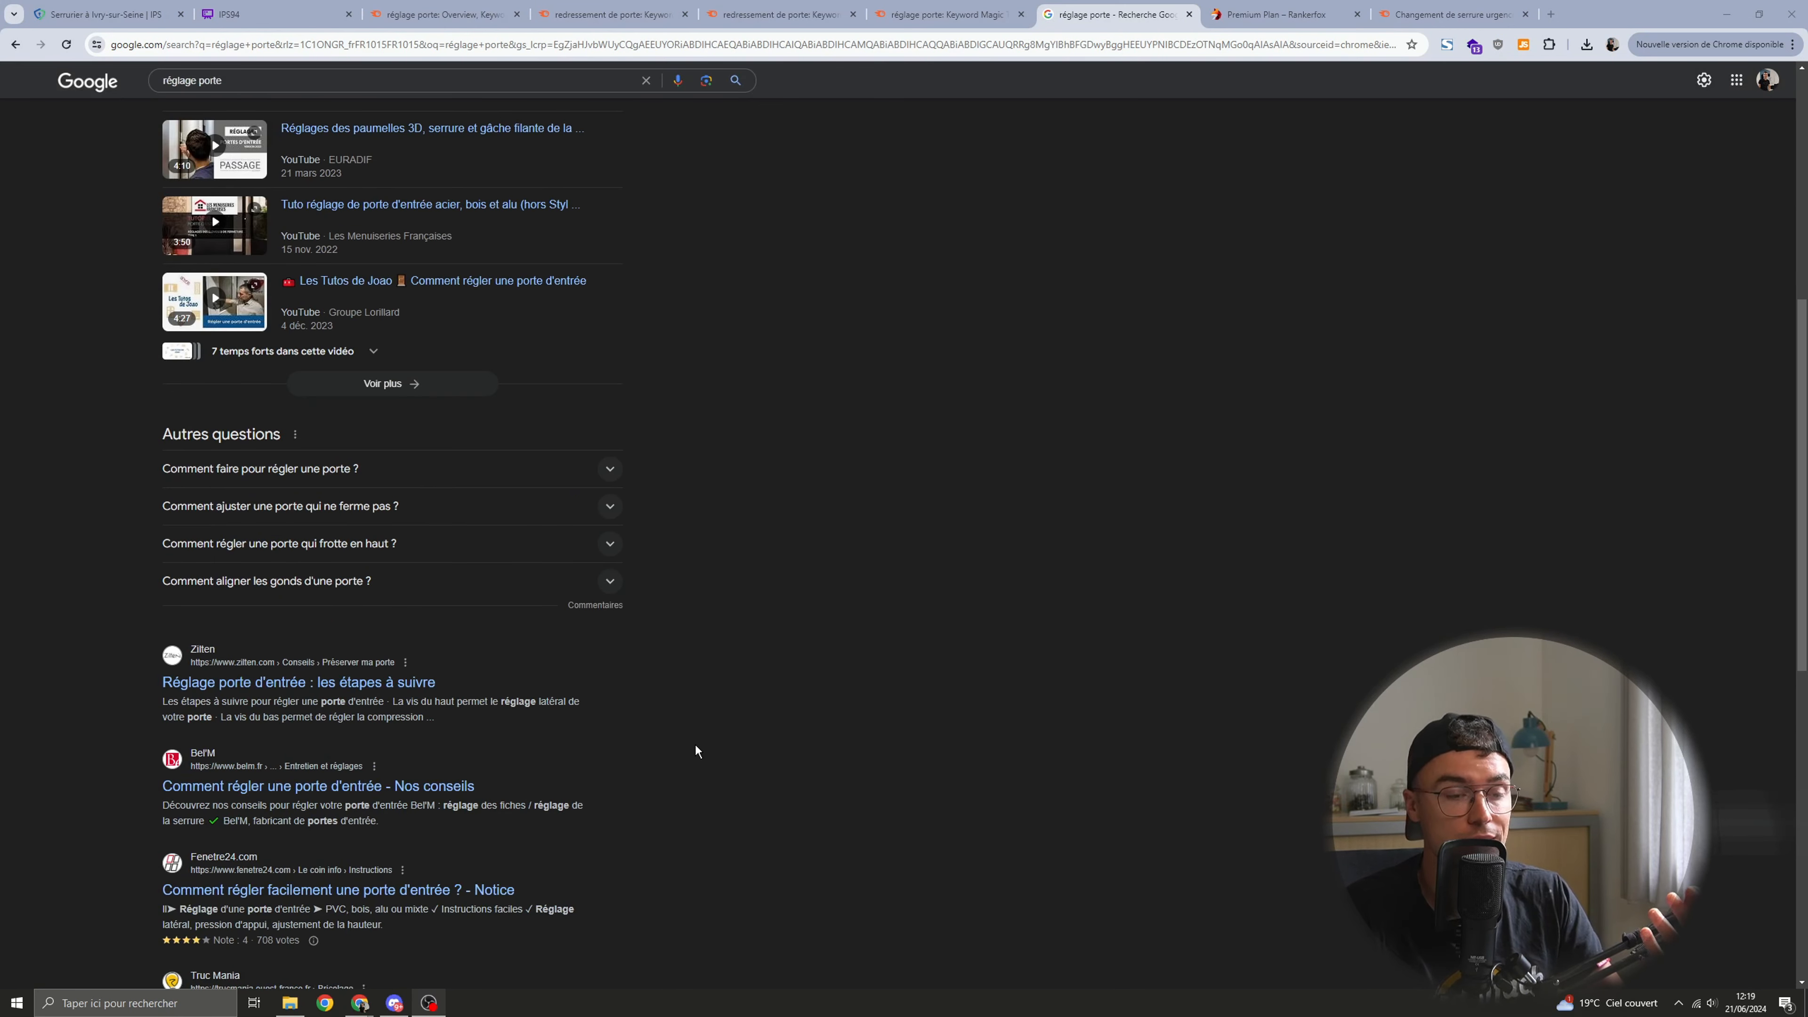
scroll(689, 752, "down", 3)
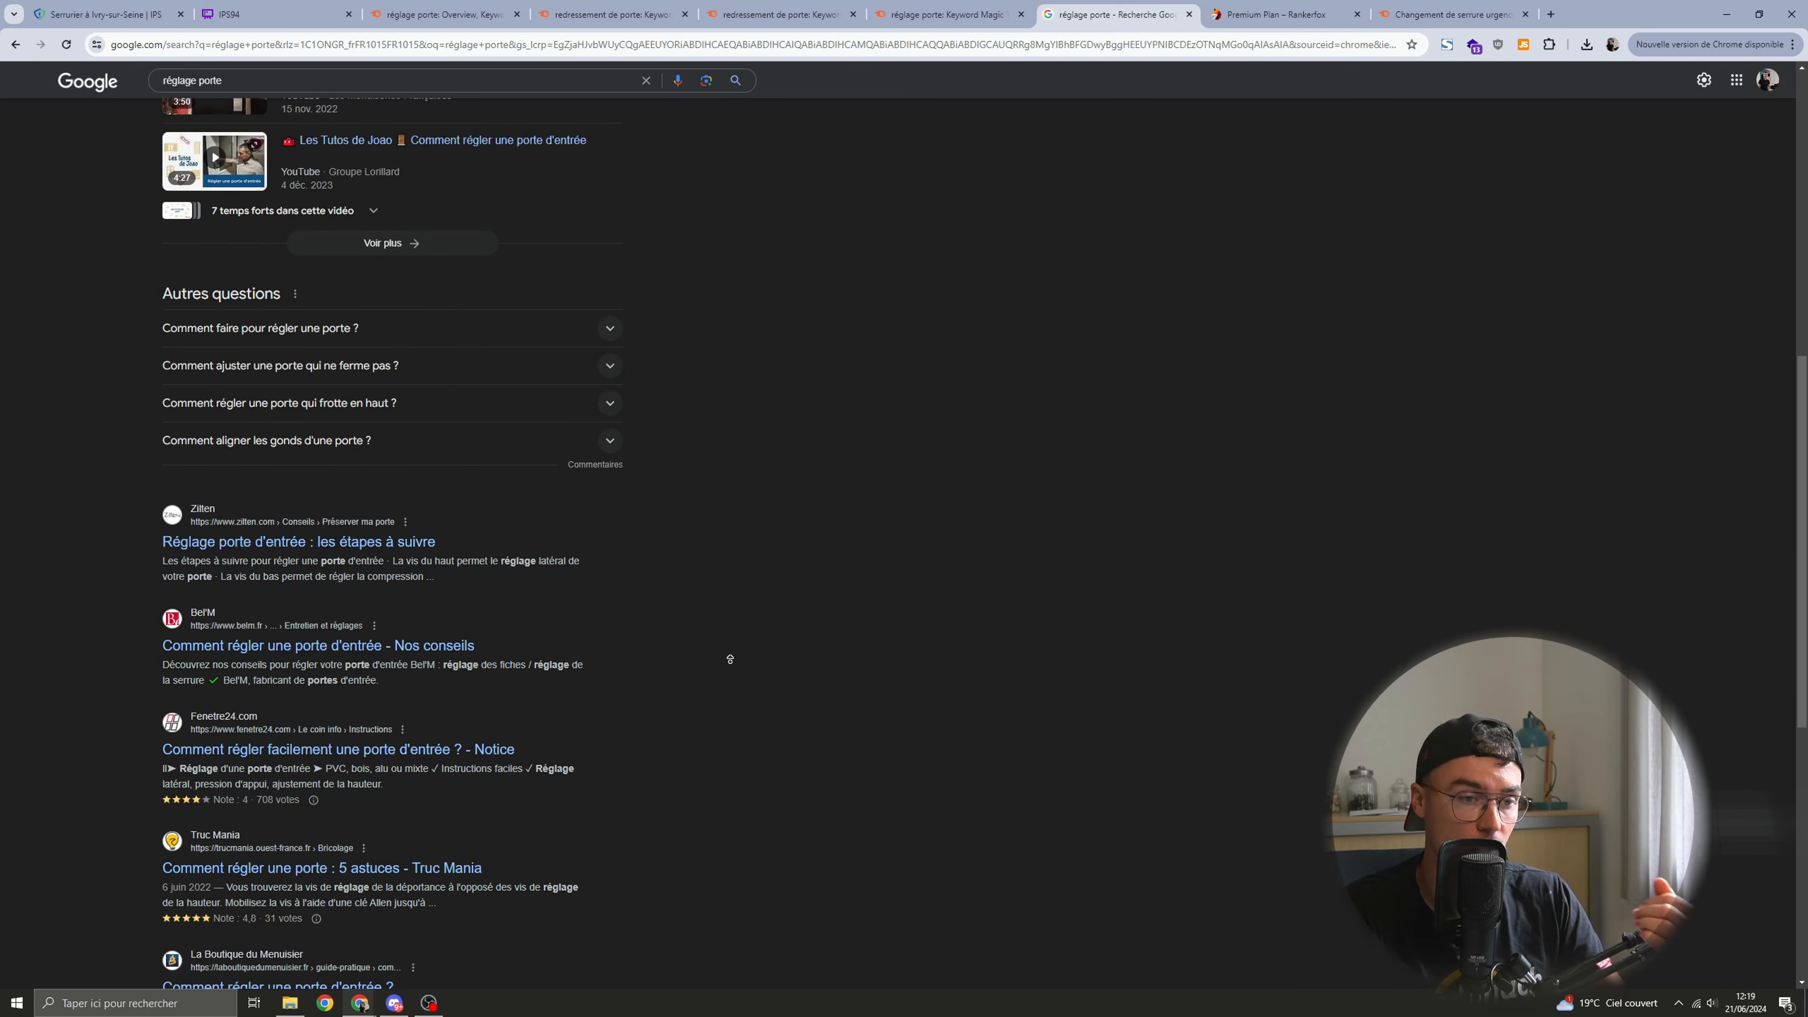
scroll(719, 677, "up", 10)
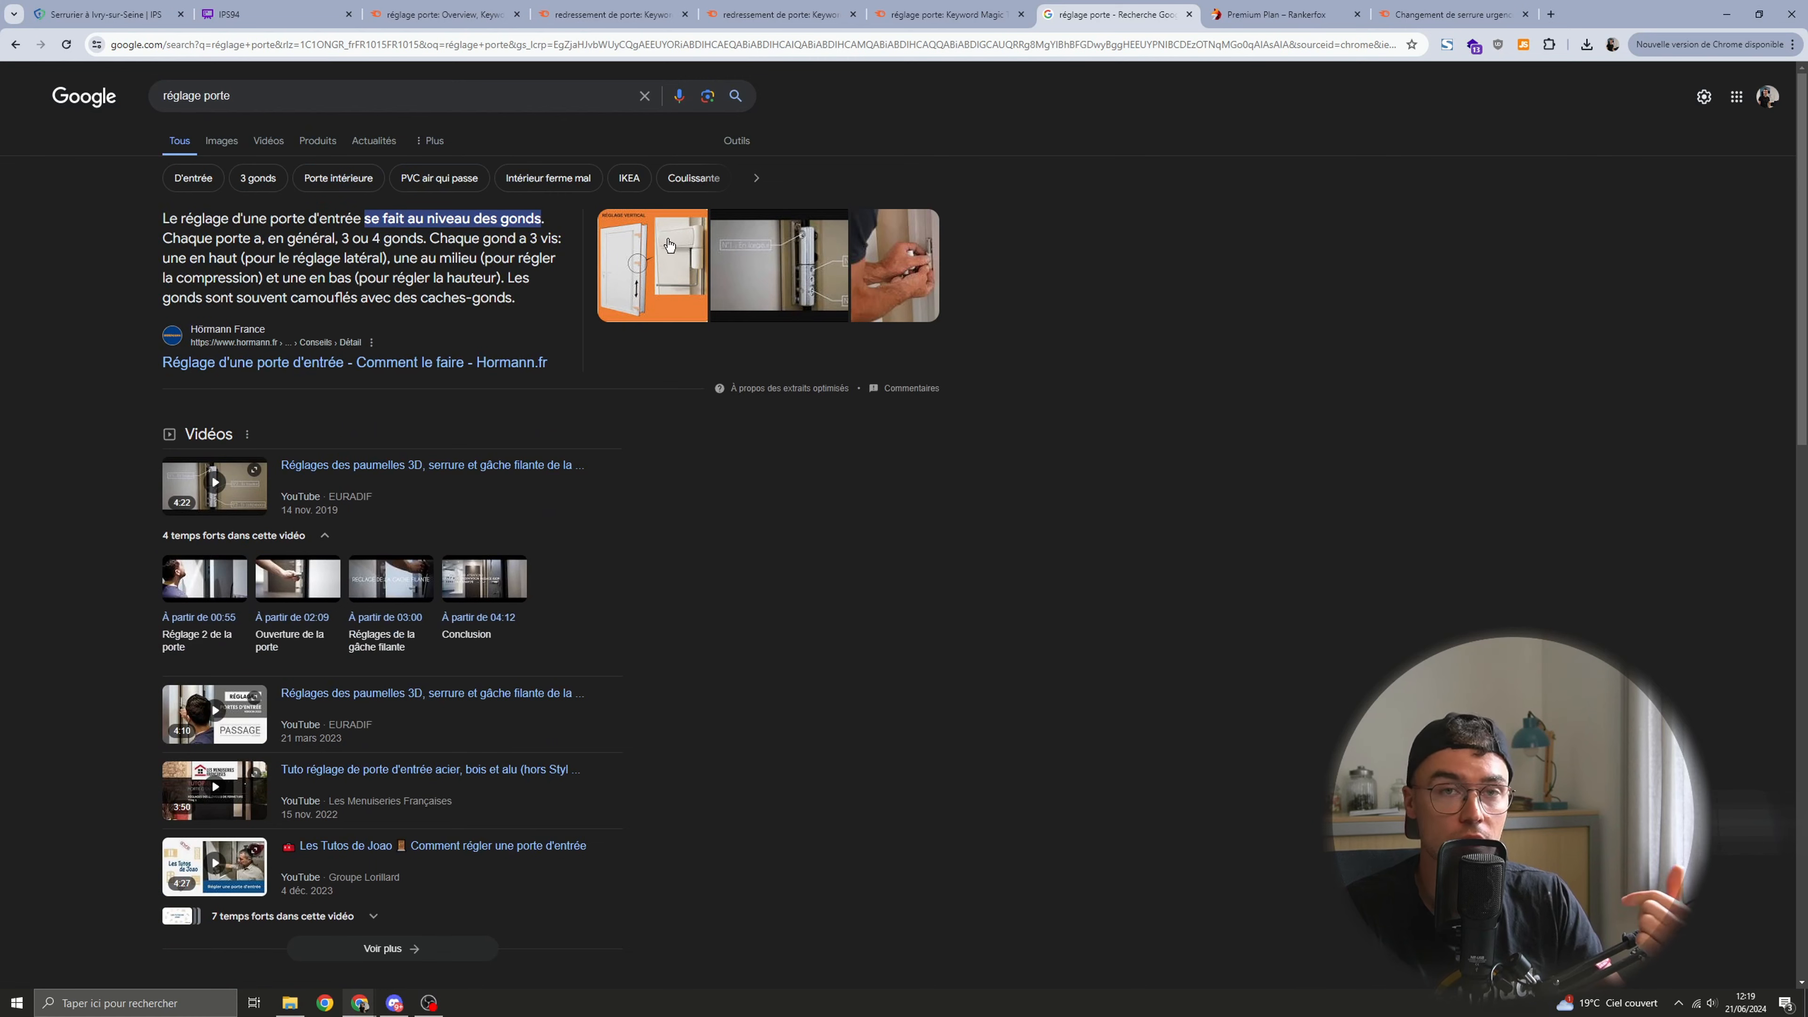
left_click(278, 14)
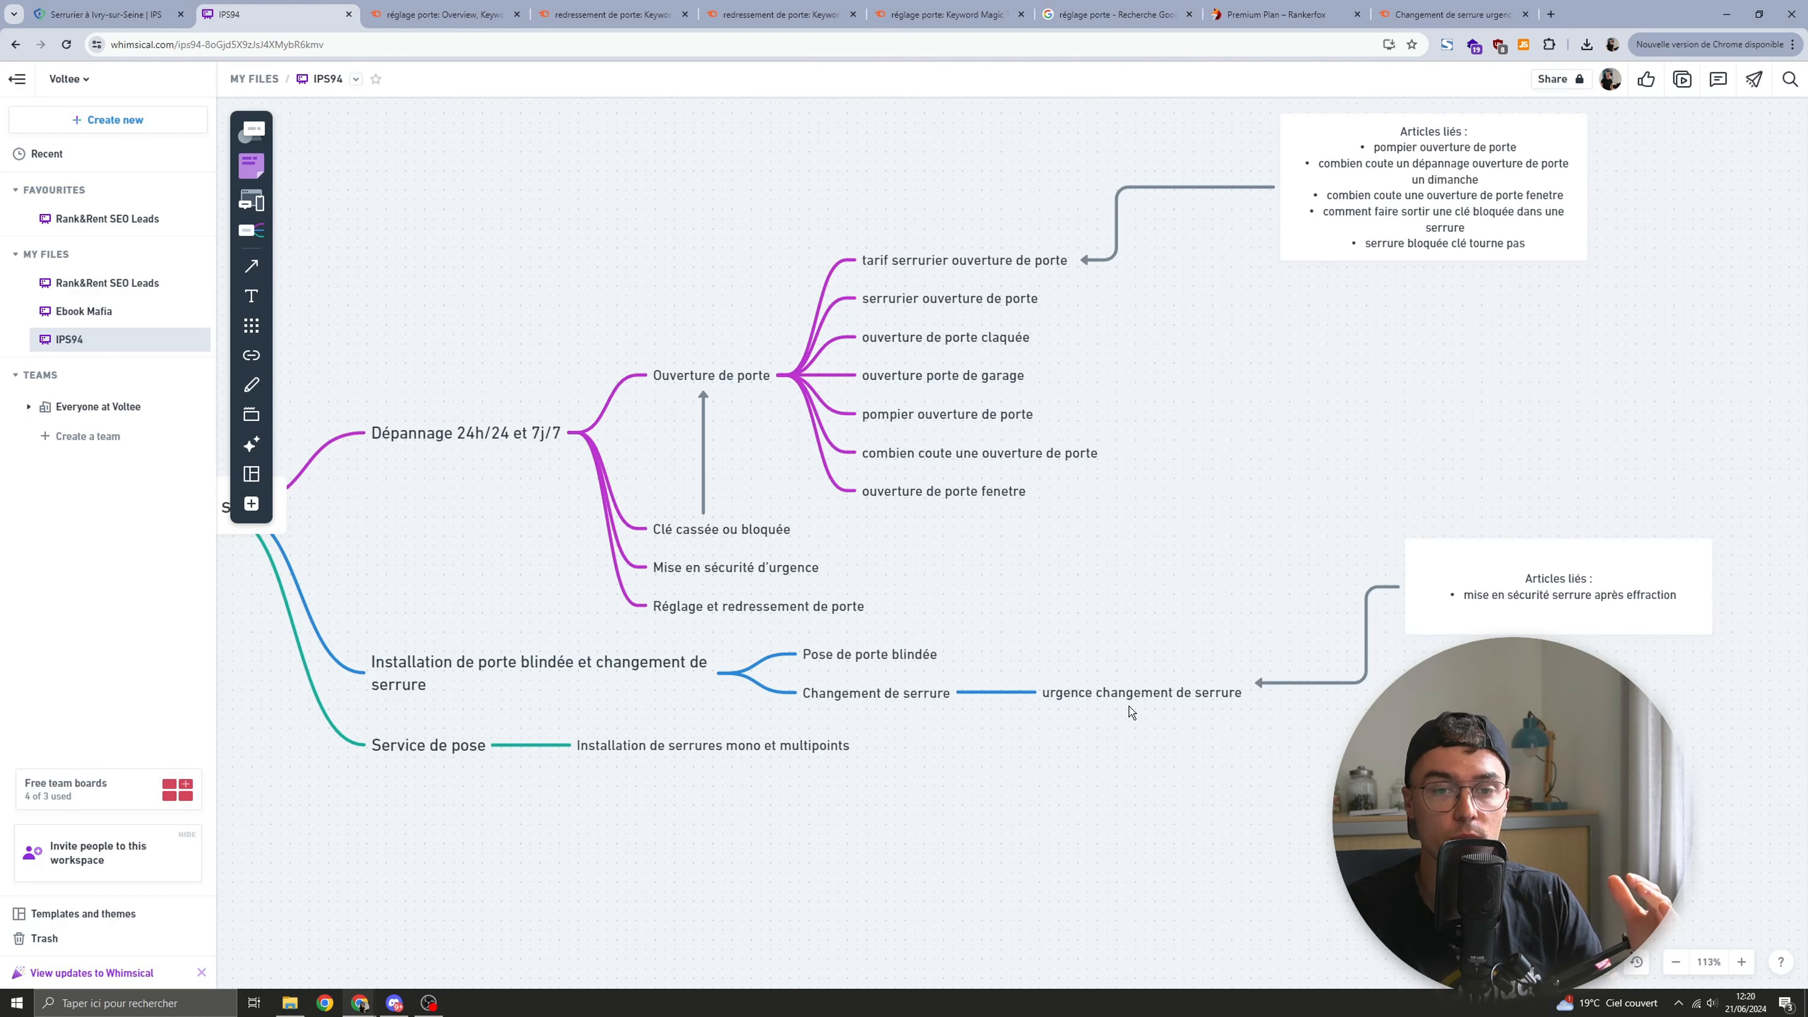